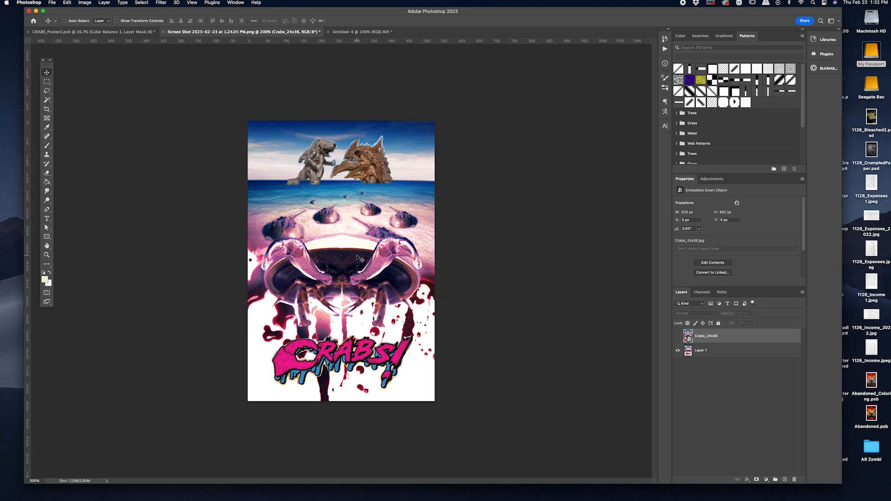
# Step: Look over the earlier poster mock-up and inspect the two horseshoe crab reference photos in Untitled-4 in full-screen view
pyautogui.press('super+plus')
pyautogui.press('super+plus')
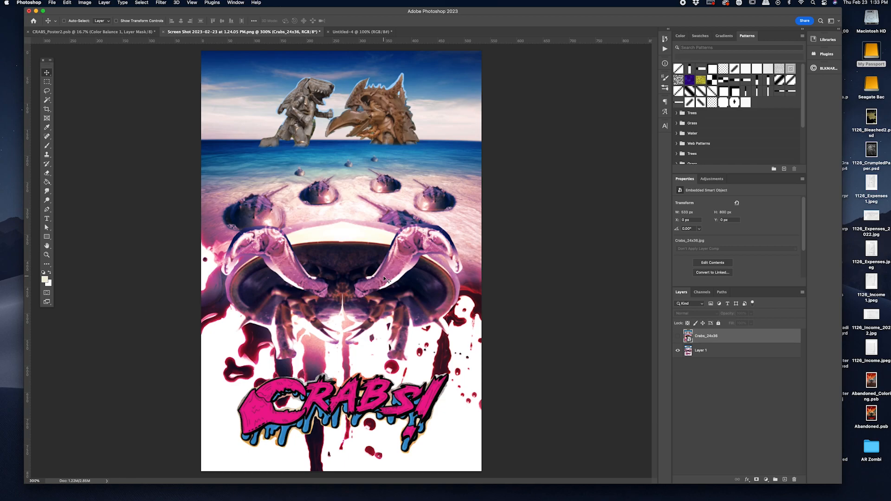
pyautogui.click(359, 32)
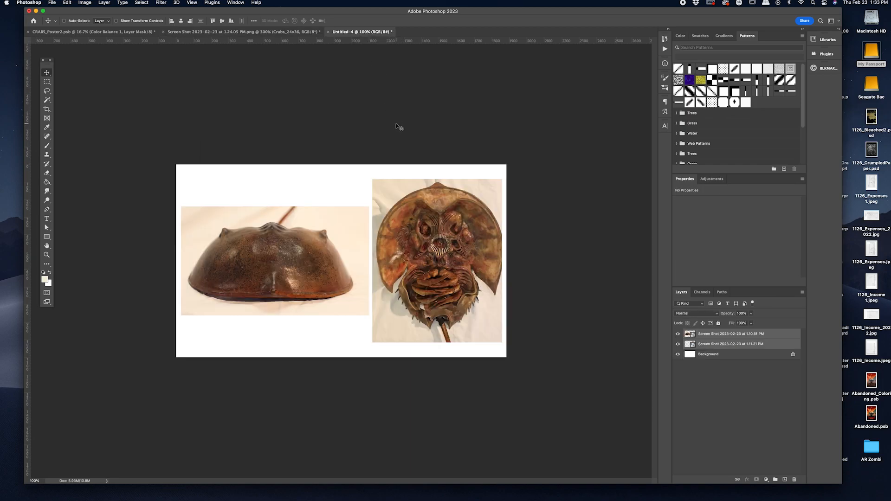
pyautogui.press('super+plus')
pyautogui.press('f')
pyautogui.hscroll(4, 405, 139)
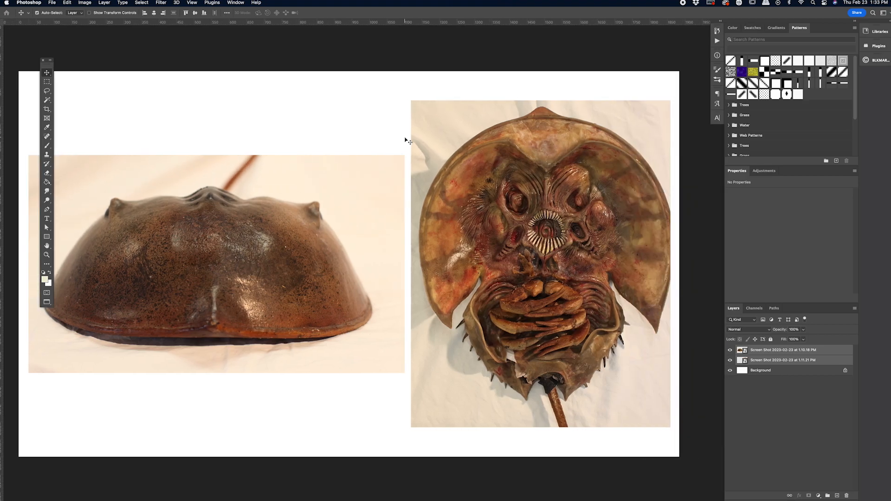
pyautogui.press('super')
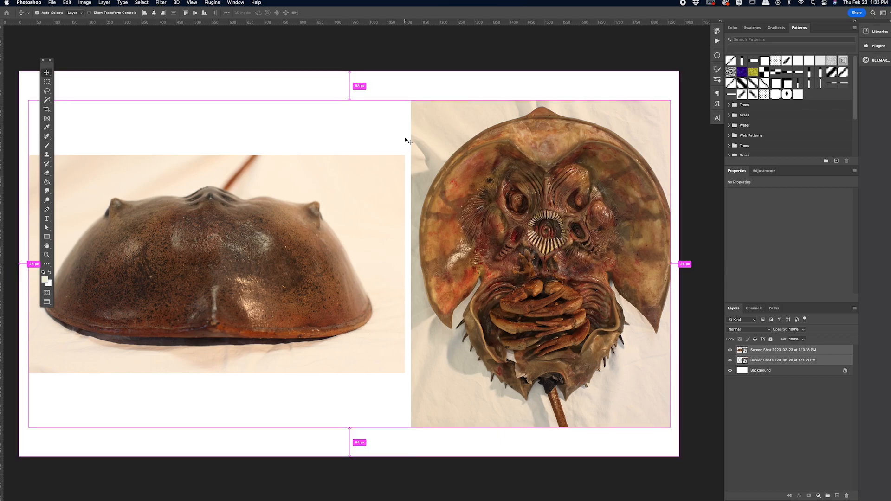
pyautogui.press('super+minus')
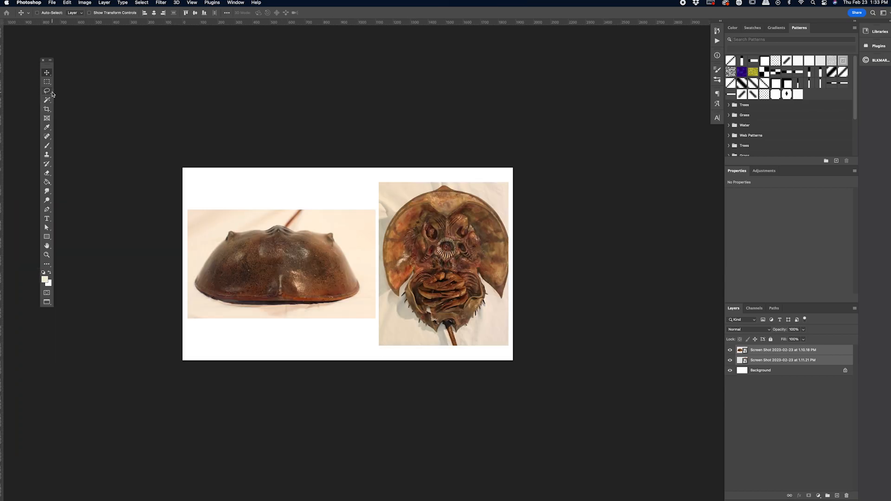
# Step: Lasso the left shell edge of the crab underside photo and copy it to its own layer above the duplicated photo
pyautogui.click(48, 92)
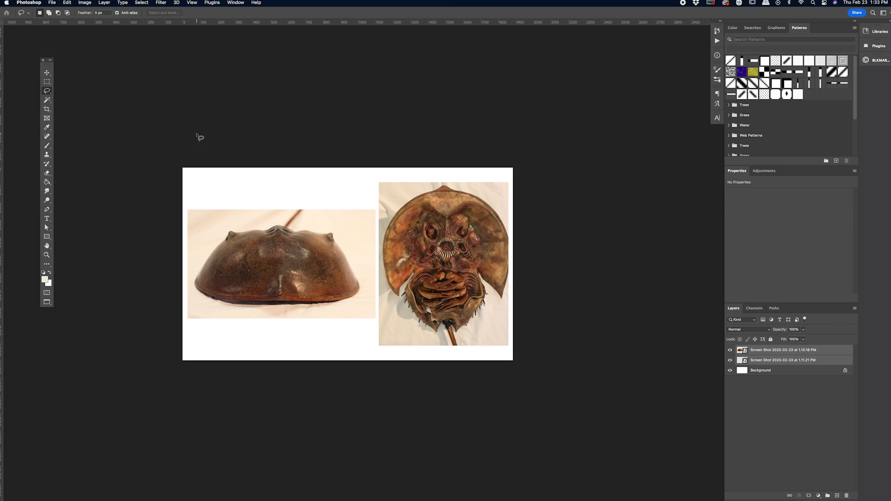
pyautogui.press('super+equal')
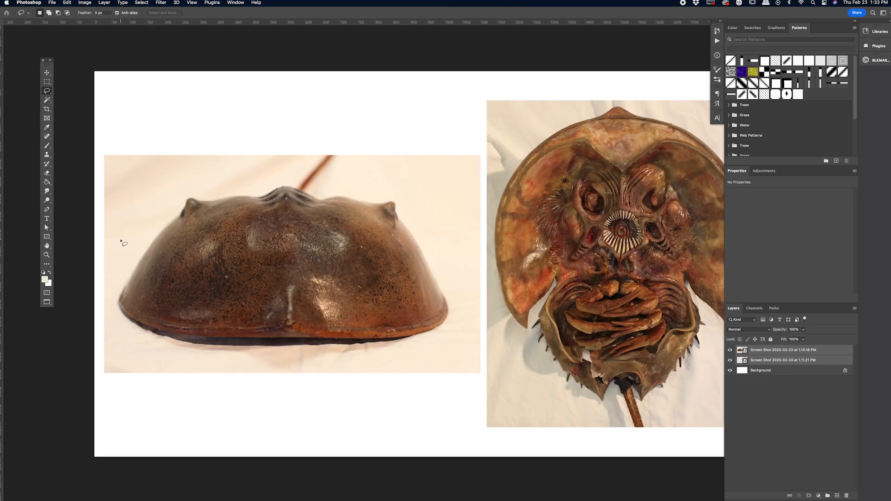
pyautogui.hscroll(5, 239, 317)
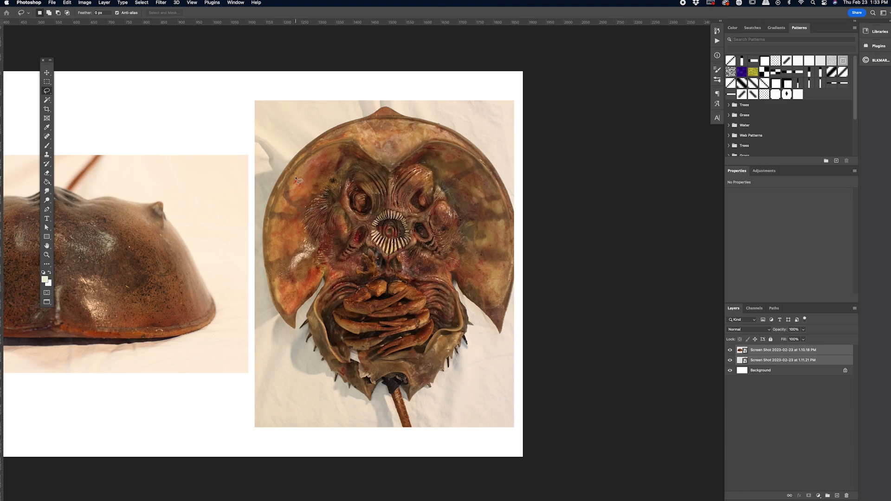
pyautogui.moveTo(302, 157)
pyautogui.mouseDown()
pyautogui.moveTo(276, 158)
pyautogui.moveTo(261, 225)
pyautogui.moveTo(264, 287)
pyautogui.moveTo(277, 326)
pyautogui.moveTo(294, 333)
pyautogui.moveTo(296, 218)
pyautogui.mouseUp()
pyautogui.press('super+j')
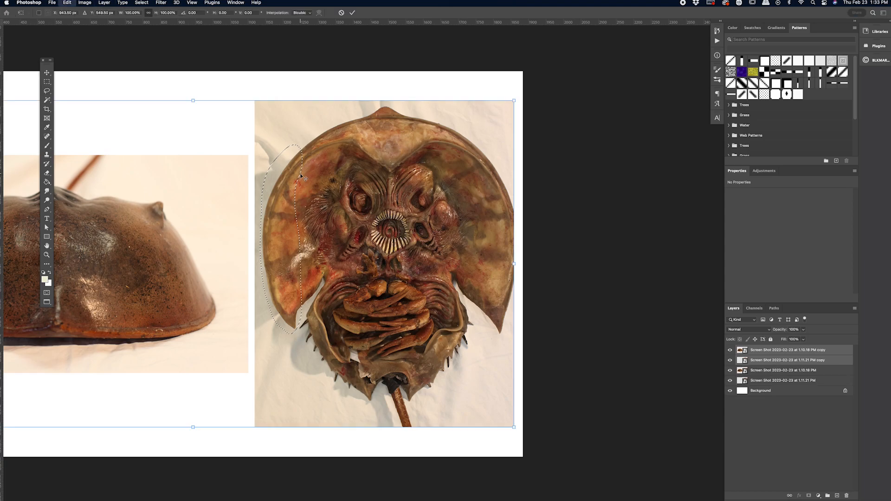
pyautogui.click(772, 362)
pyautogui.press('super+j')
# Step: Flip the copied shell piece horizontally and place it over the cropped right edge of the crab's shell
pyautogui.press('super+t')
pyautogui.moveTo(269, 202); pyautogui.dragTo(470, 203)
pyautogui.click(67, 3)
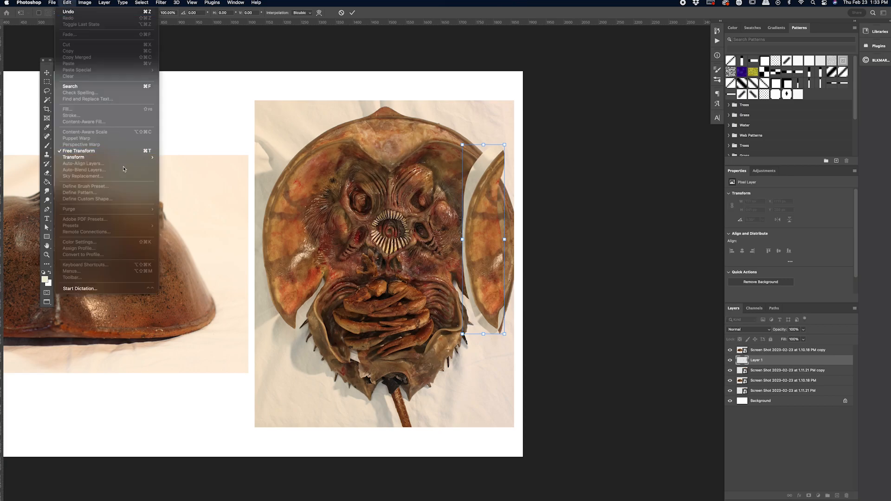
pyautogui.moveTo(132, 158)
pyautogui.click(181, 281)
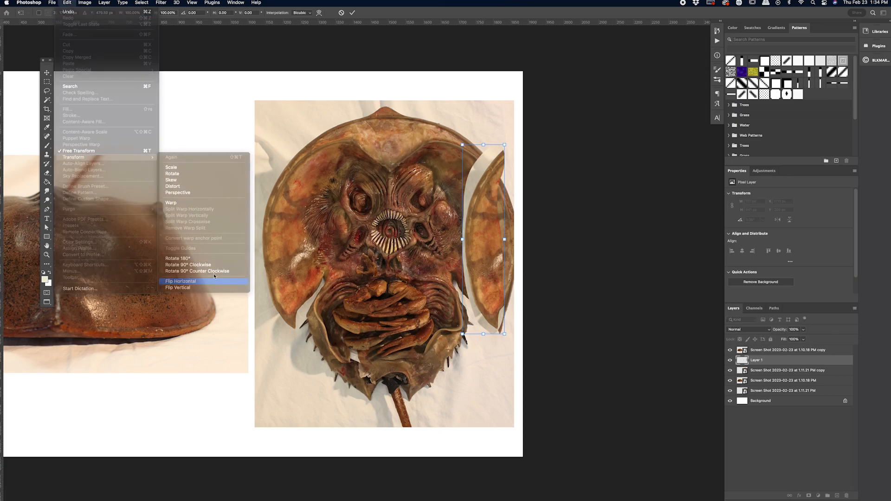
pyautogui.moveTo(489, 211); pyautogui.dragTo(507, 211)
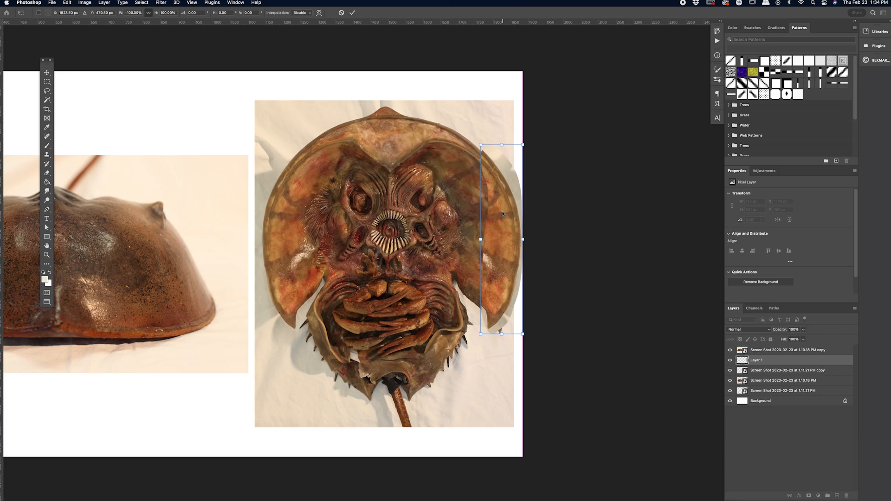
pyautogui.press('Return')
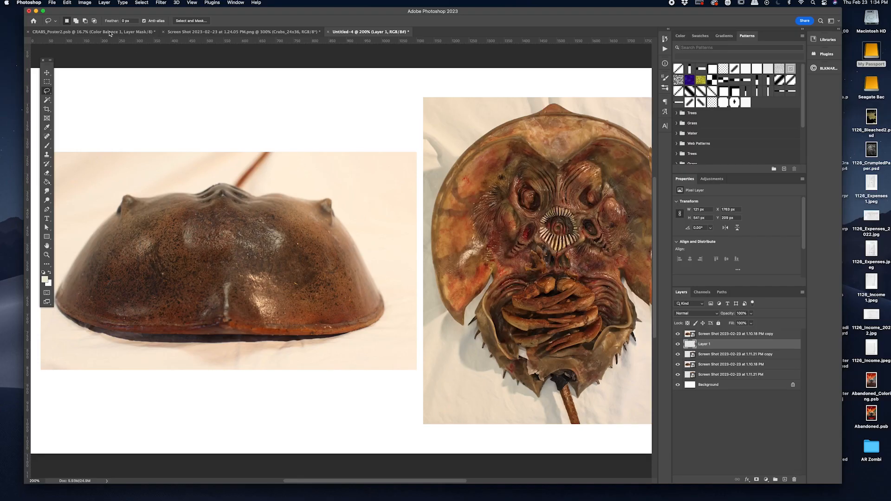
# Step: Switch to CRABS_Poster2.psb in full-screen view and show the Group 29 copy layer
pyautogui.click(110, 34)
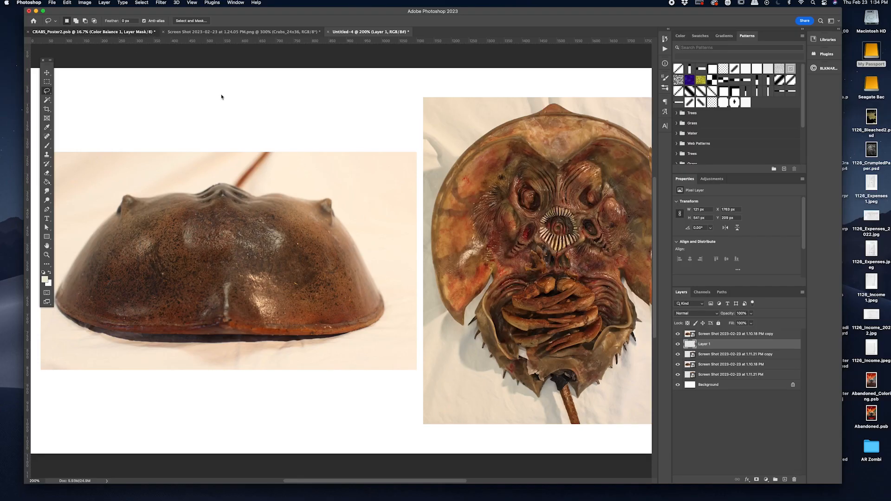
pyautogui.press('f')
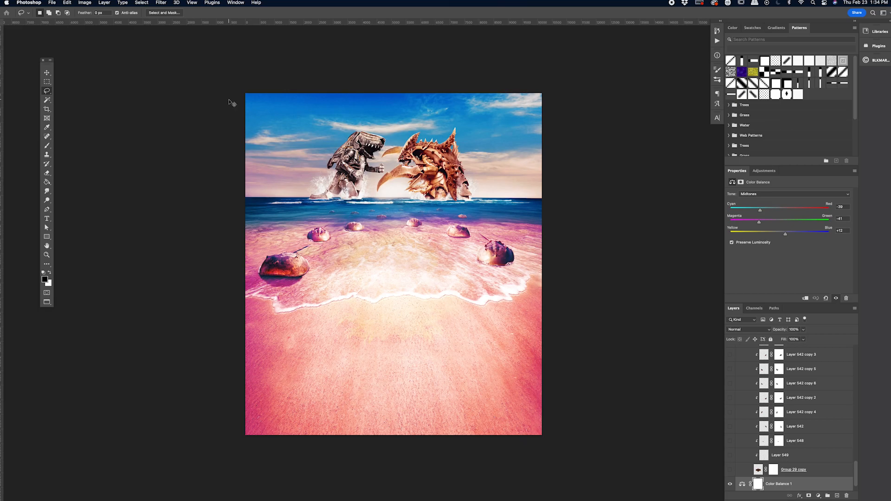
pyautogui.press('super+plus')
pyautogui.hscroll(3, 366, 260)
pyautogui.scroll(-1, 817, 455)
pyautogui.click(791, 455)
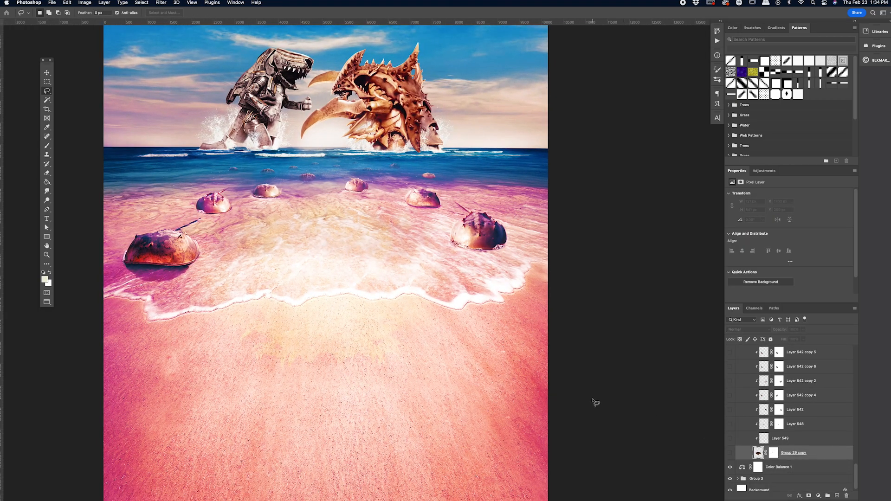
pyautogui.click(730, 454)
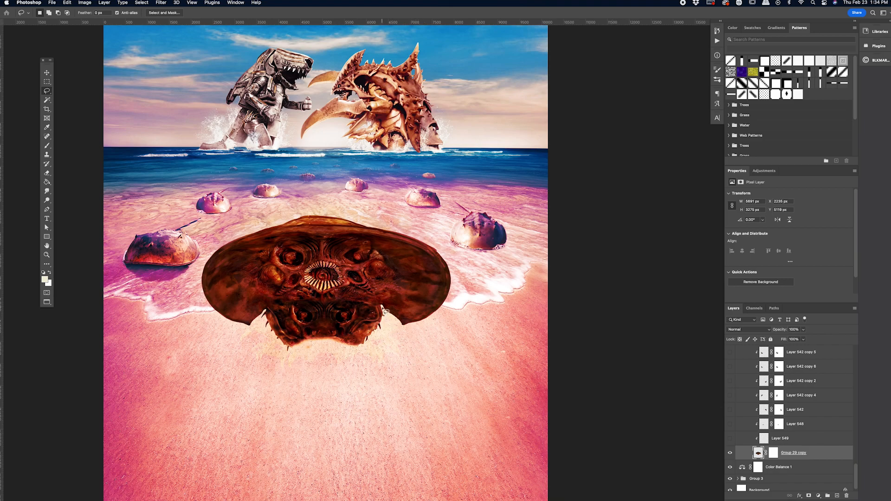
# Step: Clear the lasso selection, add an empty layer below the large crab and sample magenta from the beach as the foreground colour
pyautogui.moveTo(385, 311)
pyautogui.mouseDown()
pyautogui.moveTo(380, 344)
pyautogui.moveTo(338, 356)
pyautogui.moveTo(292, 350)
pyautogui.moveTo(270, 321)
pyautogui.moveTo(316, 297)
pyautogui.moveTo(386, 325)
pyautogui.mouseUp()
pyautogui.press('super+d')
pyautogui.click(837, 496)
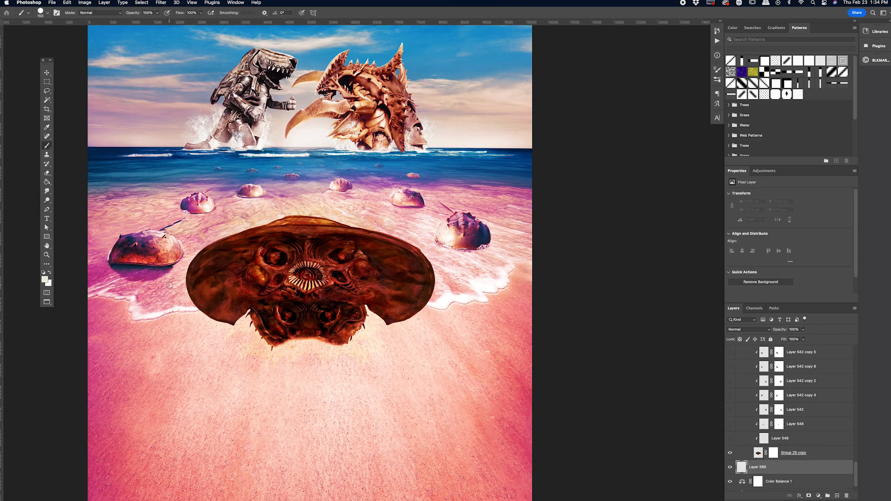
pyautogui.keyDown('alt'); pyautogui.click(145, 276); pyautogui.keyUp('alt')
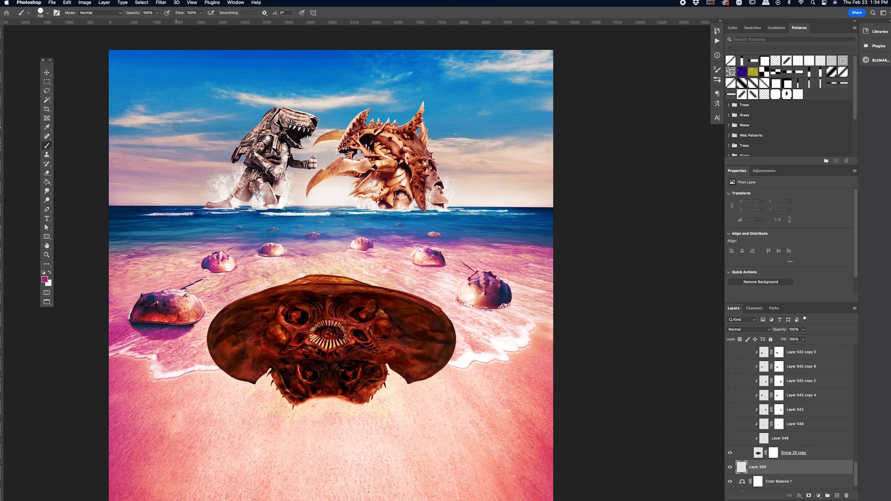
# Step: Try to hide the lower face section of the large crab by painting black on the Group 29 copy mask
pyautogui.scroll(-2, 201, 162)
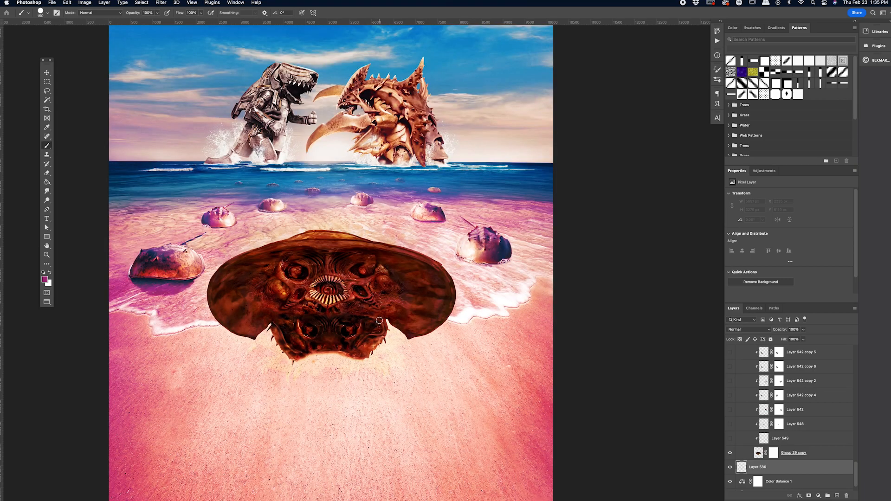
pyautogui.click(773, 453)
pyautogui.press(']')
pyautogui.press(']')
pyautogui.press(']')
pyautogui.moveTo(384, 325)
pyautogui.mouseDown()
pyautogui.moveTo(286, 325)
pyautogui.moveTo(272, 335)
pyautogui.moveTo(364, 331)
pyautogui.moveTo(385, 338)
pyautogui.moveTo(278, 355)
pyautogui.moveTo(378, 355)
pyautogui.mouseUp()
pyautogui.press(']')
pyautogui.press(']')
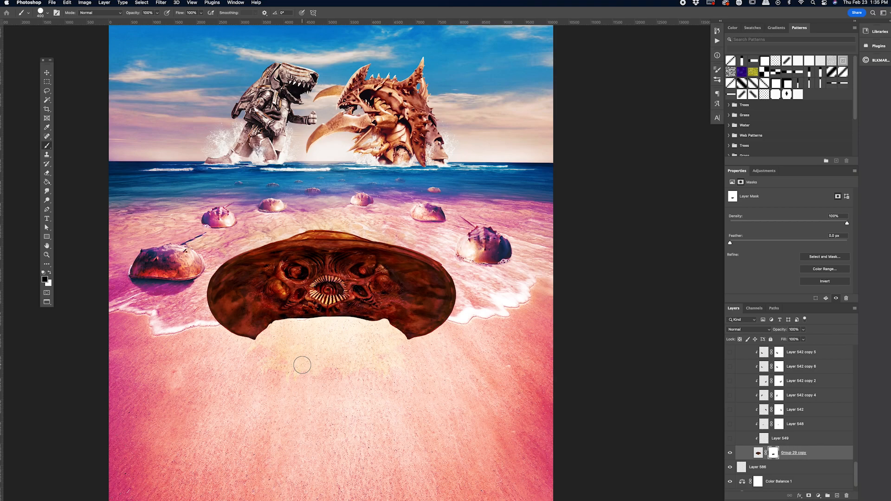
pyautogui.press('super+z')
pyautogui.press('super+z')
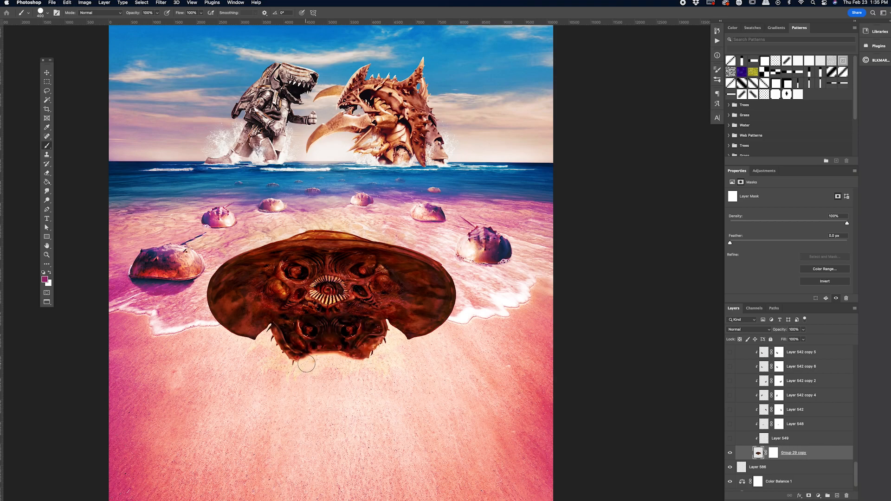
# Step: Try out a smaller brush with magenta strokes in the sky beside the robot monster, and remove the strokes
pyautogui.press('[')
pyautogui.press('[')
pyautogui.press('[')
pyautogui.press('[')
pyautogui.press('[')
pyautogui.press('[')
pyautogui.moveTo(174, 114)
pyautogui.mouseDown()
pyautogui.moveTo(142, 92)
pyautogui.moveTo(165, 113)
pyautogui.moveTo(179, 103)
pyautogui.moveTo(195, 118)
pyautogui.moveTo(175, 119)
pyautogui.moveTo(166, 109)
pyautogui.moveTo(198, 125)
pyautogui.moveTo(182, 106)
pyautogui.moveTo(173, 109)
pyautogui.moveTo(198, 121)
pyautogui.moveTo(213, 114)
pyautogui.moveTo(194, 119)
pyautogui.moveTo(212, 118)
pyautogui.mouseUp()
pyautogui.hotkey('ctrl', 'z')
pyautogui.hotkey('ctrl', 'z')
pyautogui.hotkey('ctrl', 'z')
pyautogui.hotkey('ctrl', 'z')
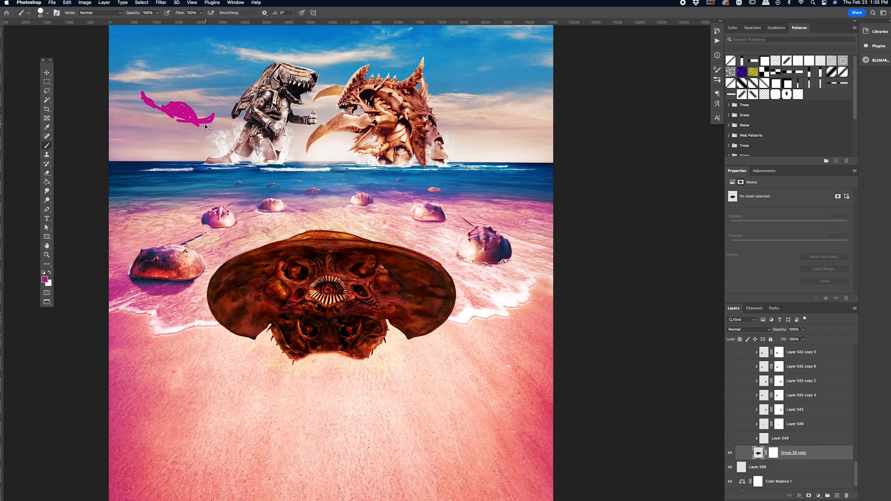
pyautogui.moveTo(193, 125); pyautogui.dragTo(178, 130)
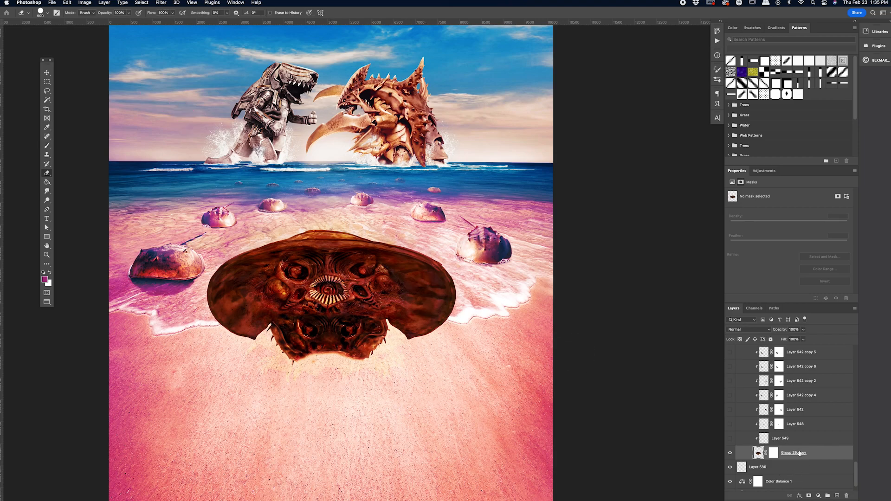
# Step: Show the clipped layers Layer 549 and Layer 548 above the large crab, comparing Layer 548 hidden and visible
pyautogui.moveTo(730, 439); pyautogui.dragTo(731, 425)
pyautogui.scroll(2, 446, 263)
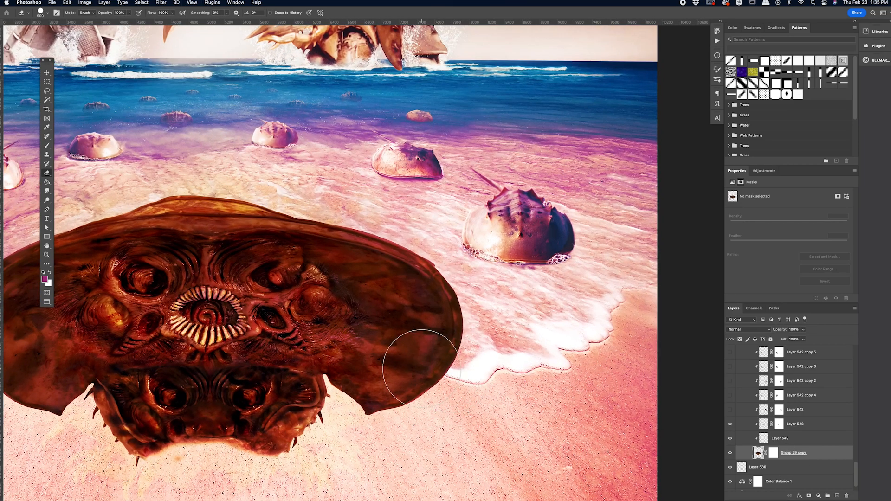
pyautogui.moveTo(422, 368); pyautogui.dragTo(499, 319)
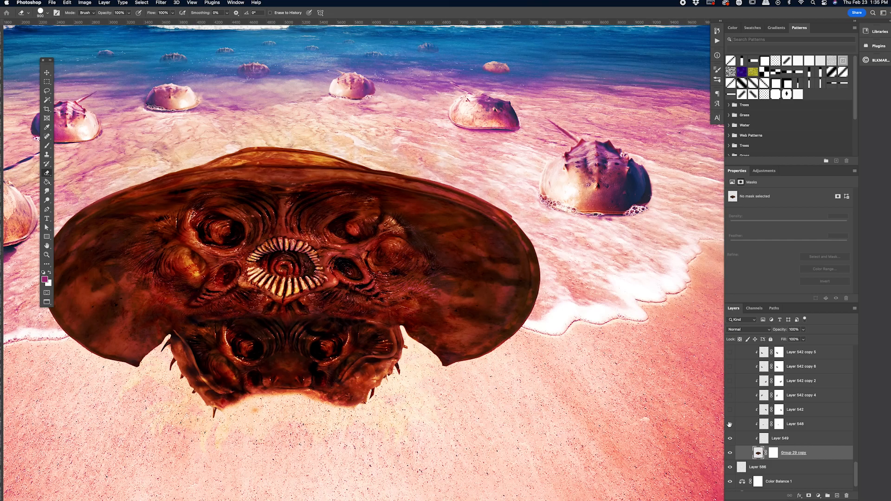
pyautogui.click(729, 425)
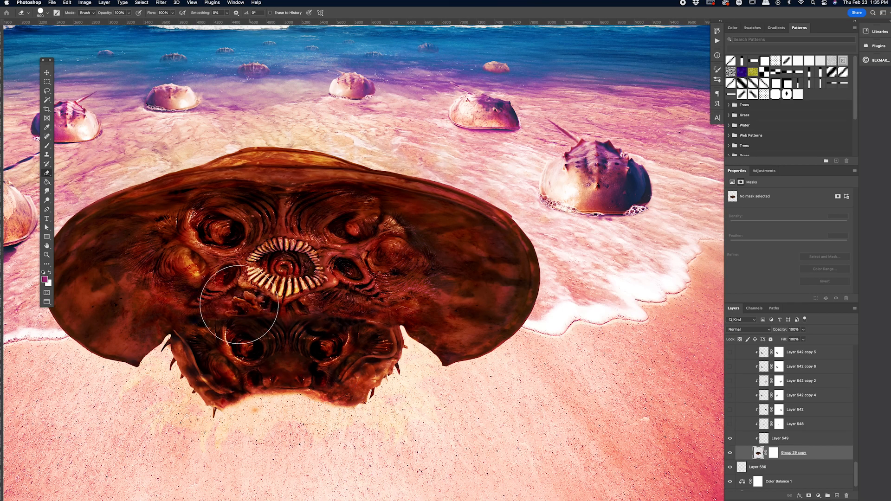
pyautogui.press('b')
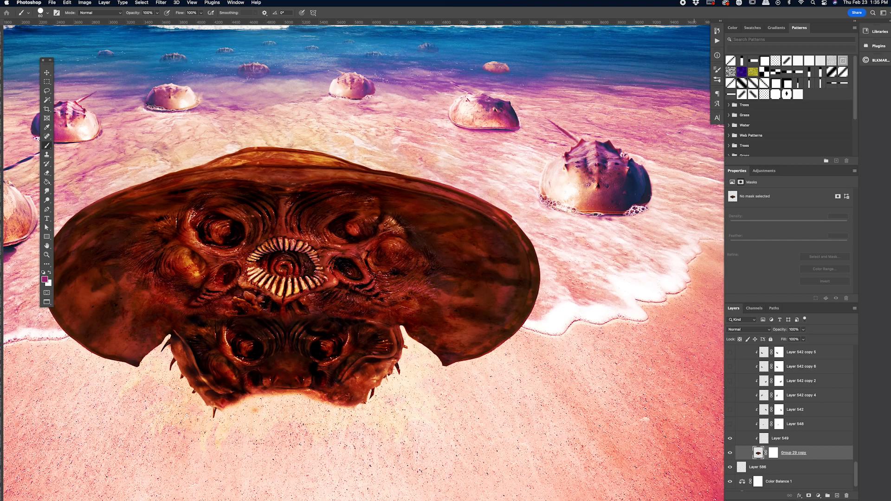
pyautogui.click(730, 424)
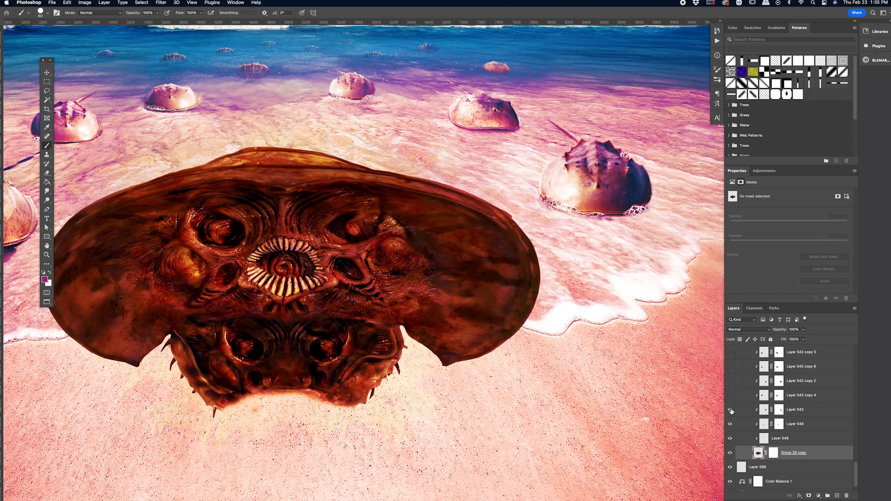
# Step: Show the shell patches Layer 542 and Layer 542 copy 4, comparing the crab with and without them
pyautogui.click(730, 410)
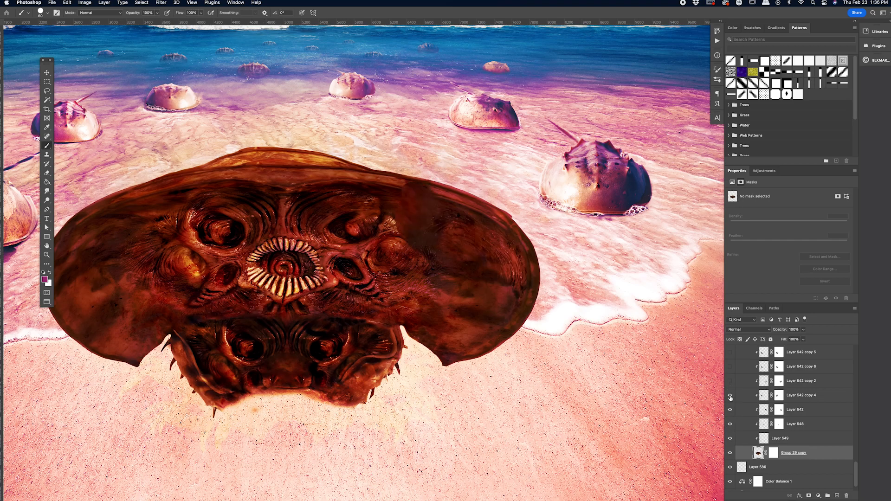
pyautogui.click(729, 395)
pyautogui.hscroll(-2, 108, 197)
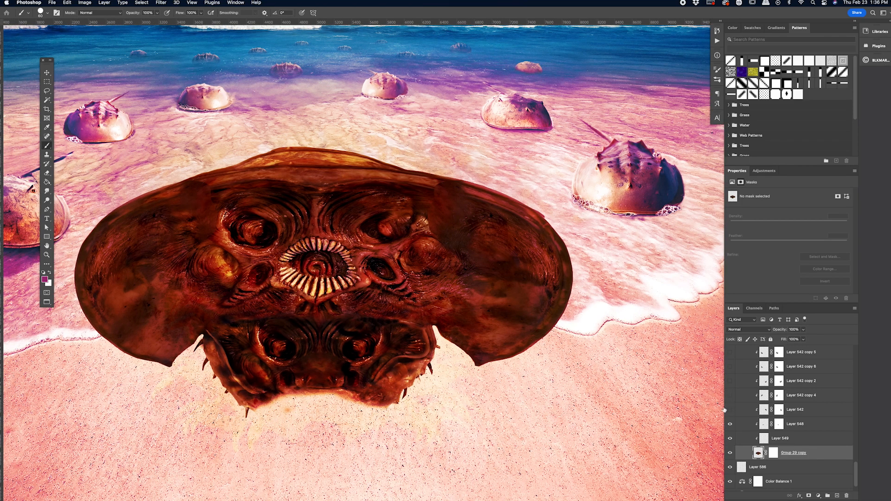
pyautogui.click(730, 395)
pyautogui.click(730, 409)
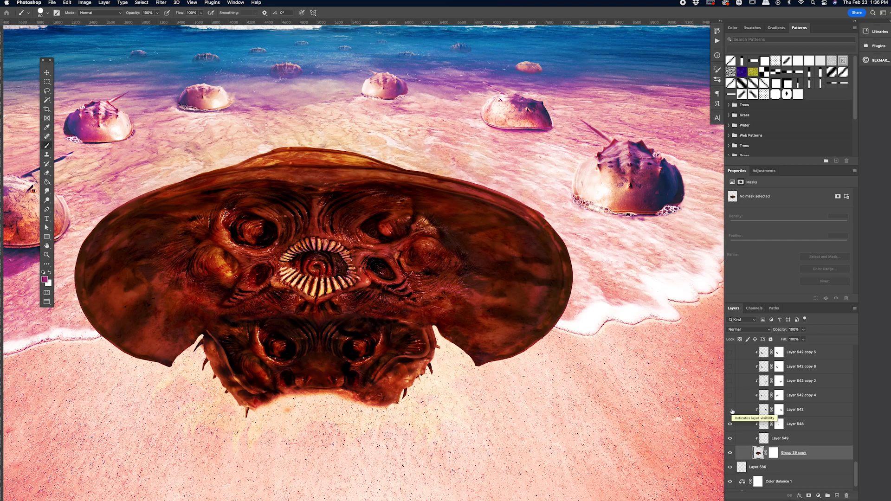
pyautogui.click(731, 410)
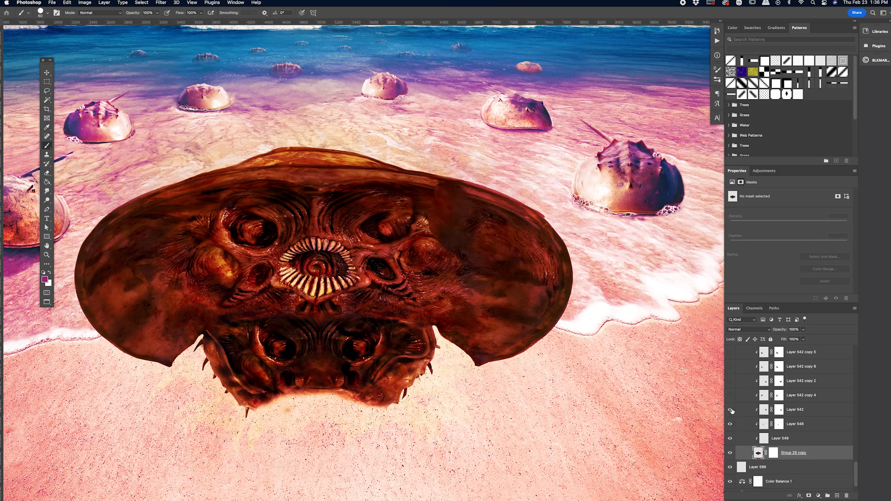
pyautogui.click(730, 396)
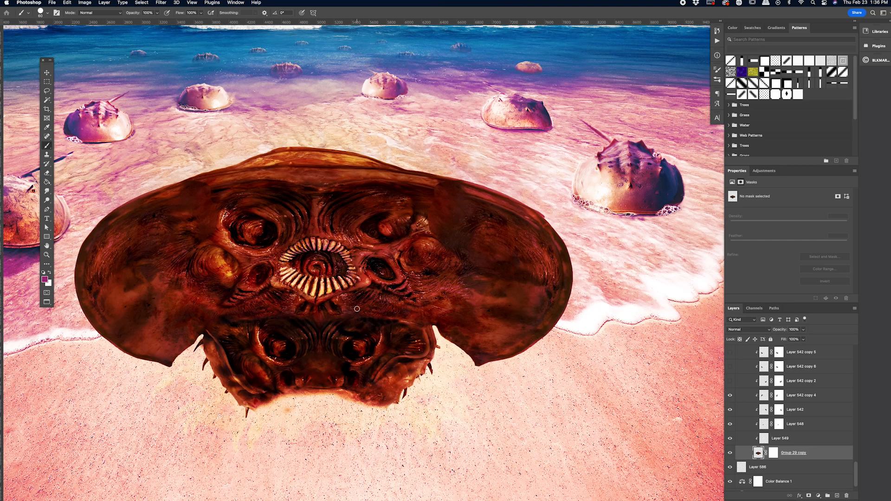
# Step: Start a Puppet Warp on the Layer 542 copy 4 shell patch and place pins across its upper part
pyautogui.click(803, 395)
pyautogui.click(67, 2)
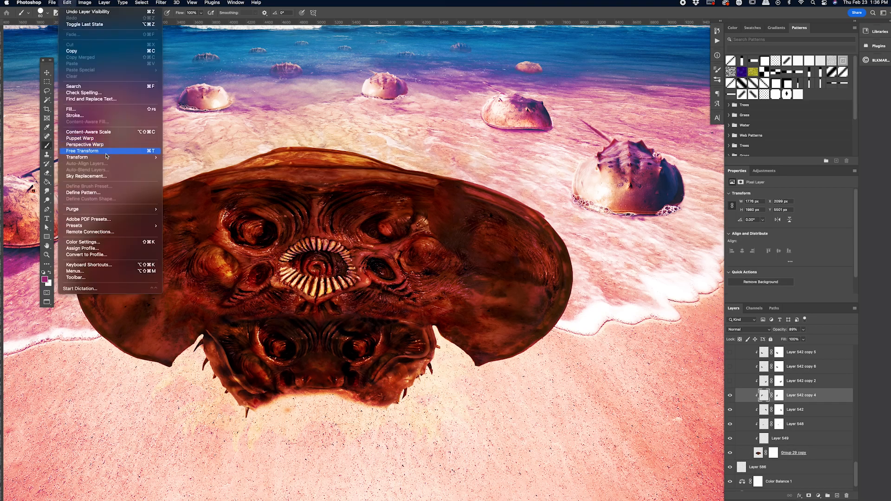
pyautogui.click(111, 138)
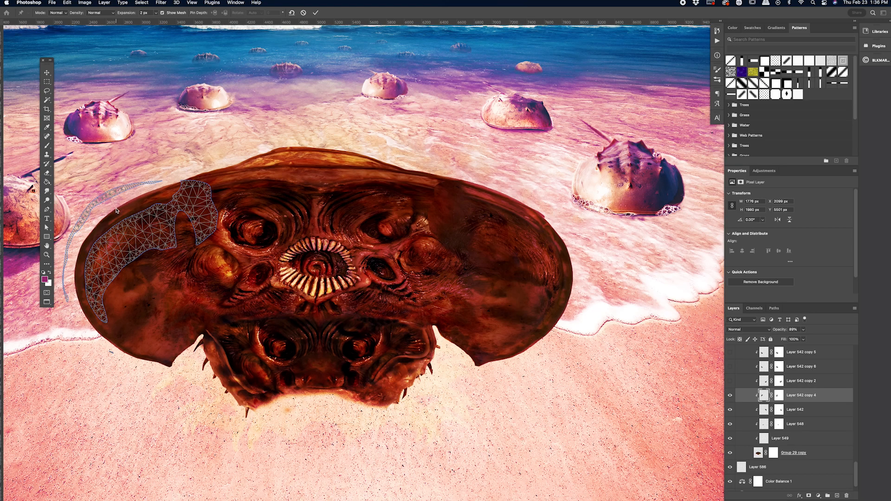
pyautogui.click(144, 231)
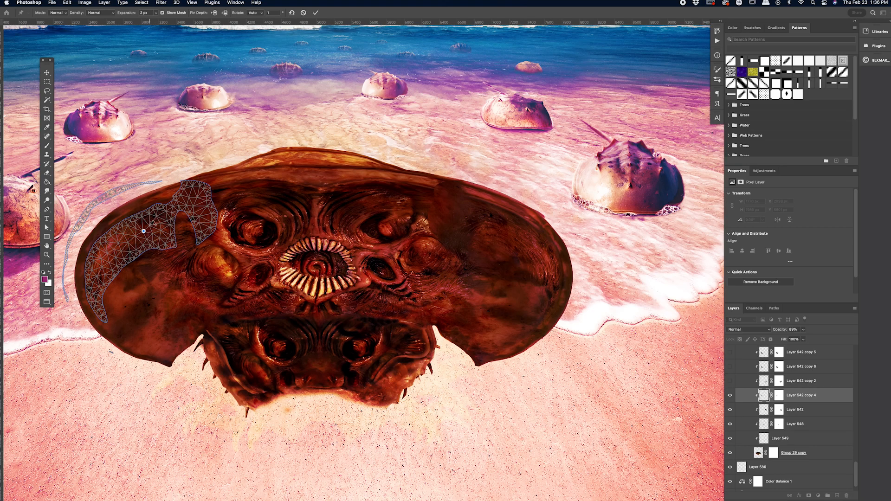
pyautogui.click(156, 216)
pyautogui.click(135, 222)
pyautogui.click(142, 216)
# Step: Pin the middle and lower end of the shell patch, bend its lower tip slightly inward, and apply the Puppet Warp
pyautogui.moveTo(127, 243); pyautogui.dragTo(130, 244)
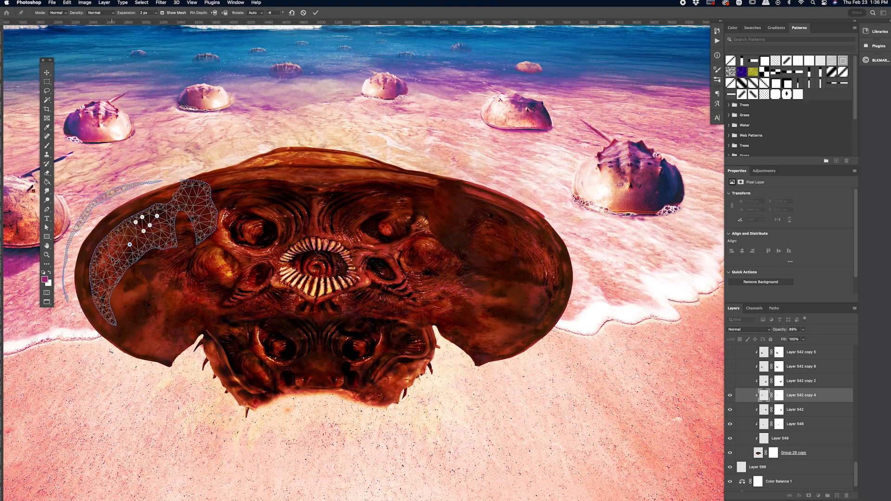
pyautogui.press('super+z')
pyautogui.moveTo(111, 256); pyautogui.dragTo(107, 253)
pyautogui.click(97, 305)
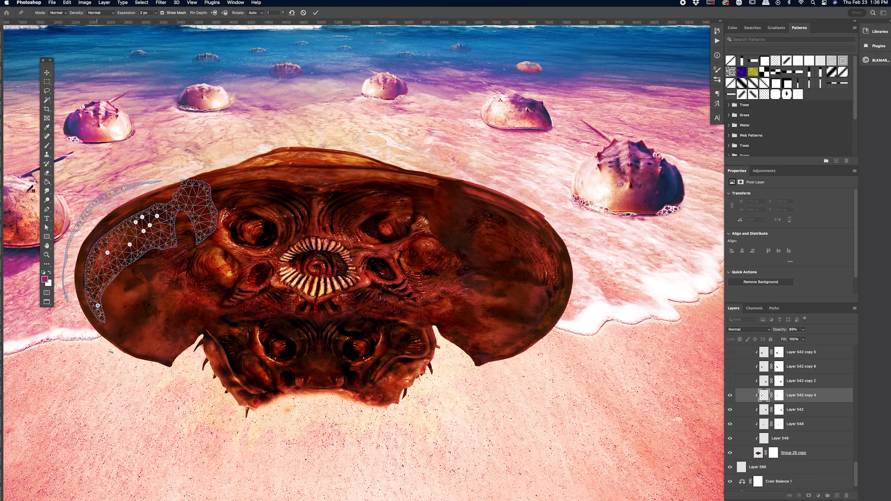
pyautogui.moveTo(99, 307)
pyautogui.mouseDown()
pyautogui.moveTo(118, 316)
pyautogui.moveTo(107, 308)
pyautogui.mouseUp()
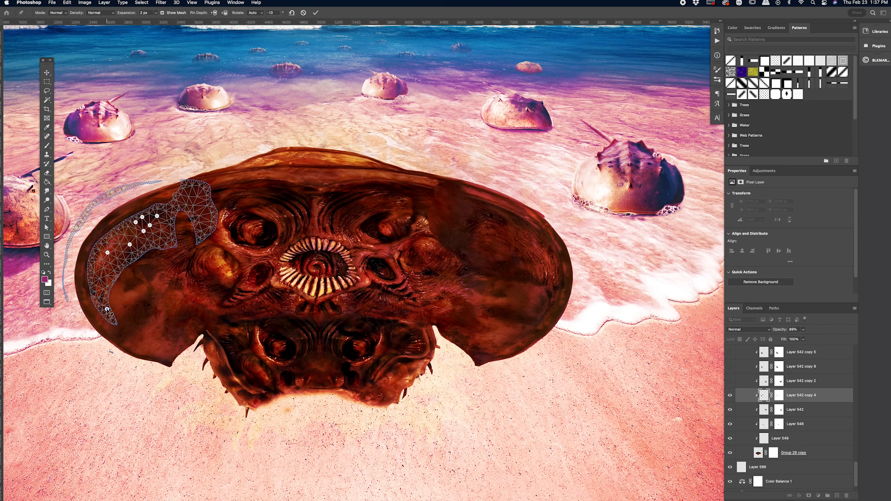
pyautogui.press('Return')
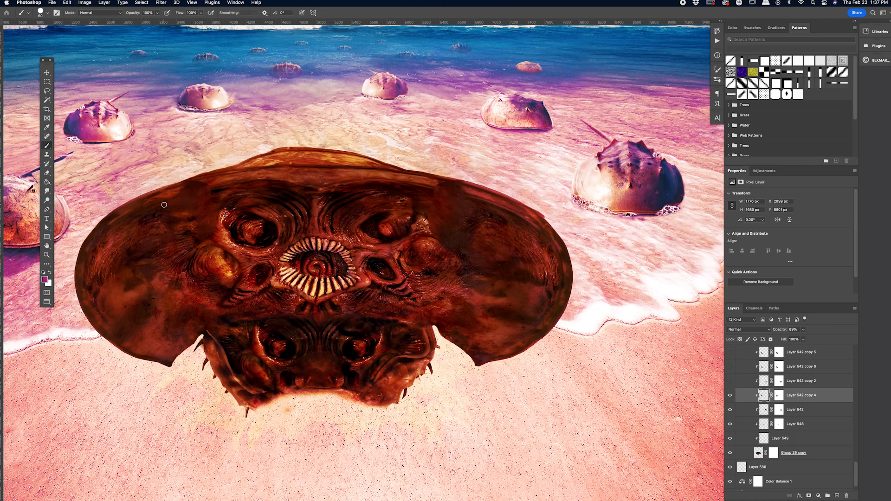
# Step: Show the remaining shell patches Layer 542 copy 2, copy 6, copy 5 and copy 3
pyautogui.click(730, 381)
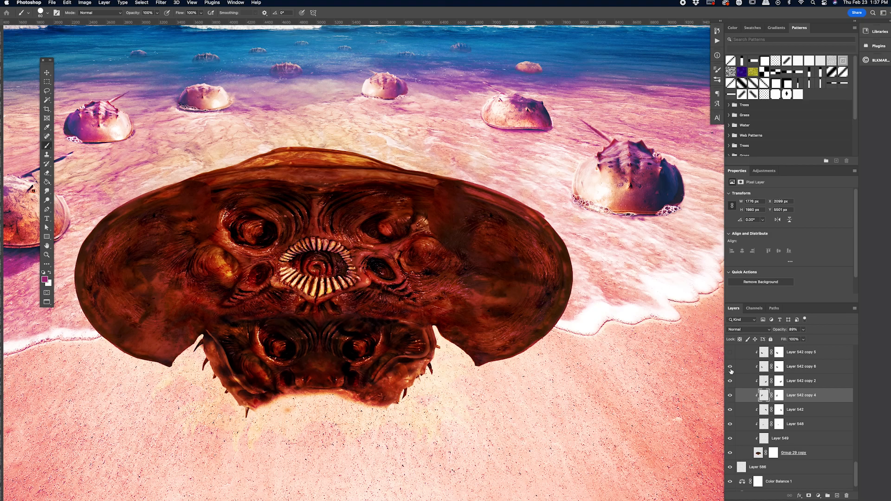
pyautogui.scroll(1, 730, 372)
pyautogui.click(729, 373)
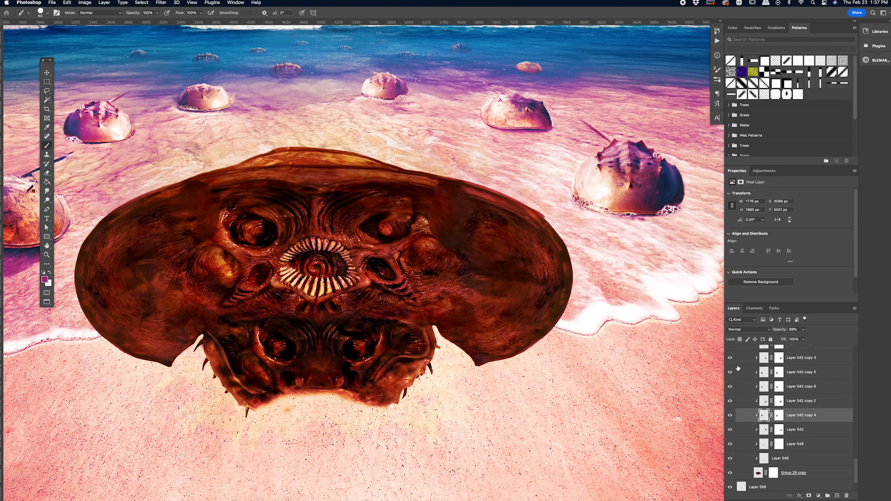
# Step: Show the clipped texture layers Layer 549 copy, Layer 549 copy 2 and Layer 122 on the large crab
pyautogui.scroll(3, 743, 394)
pyautogui.click(730, 403)
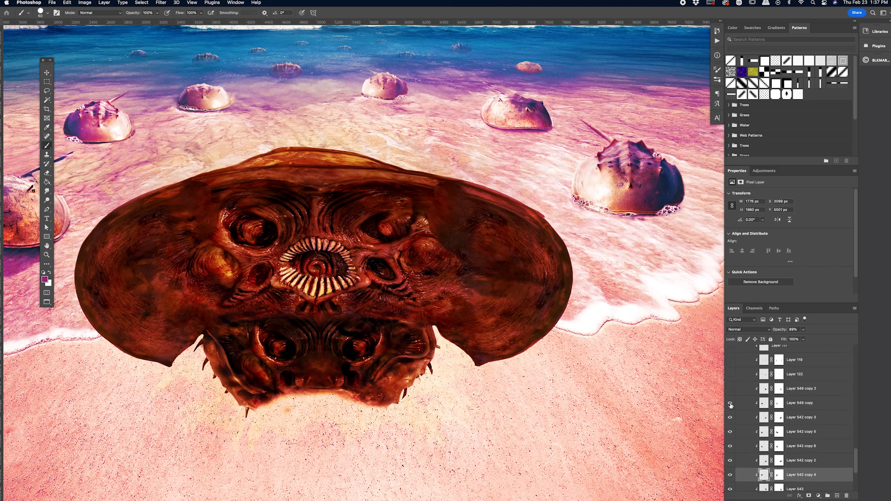
pyautogui.click(730, 389)
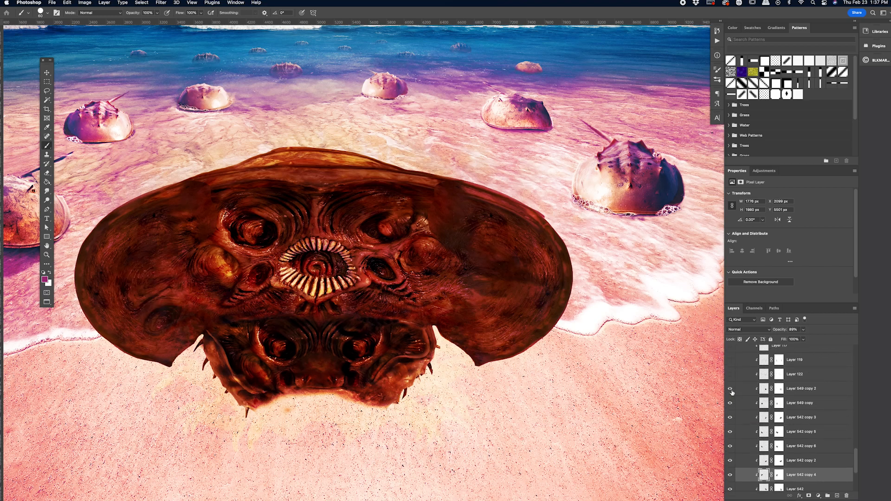
pyautogui.click(730, 375)
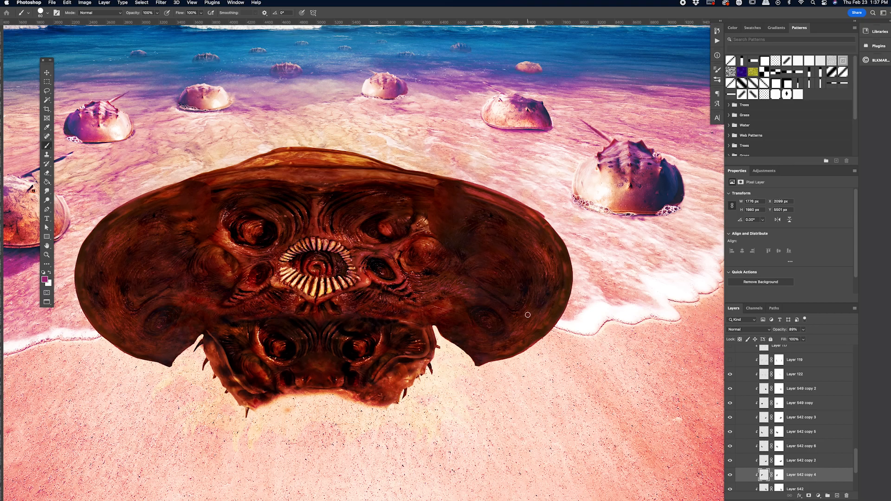
# Step: Show the darkening layers Layer 119, Layer 117 and Layer 598 and the Levels 27 adjustment over the crab
pyautogui.scroll(2, 745, 401)
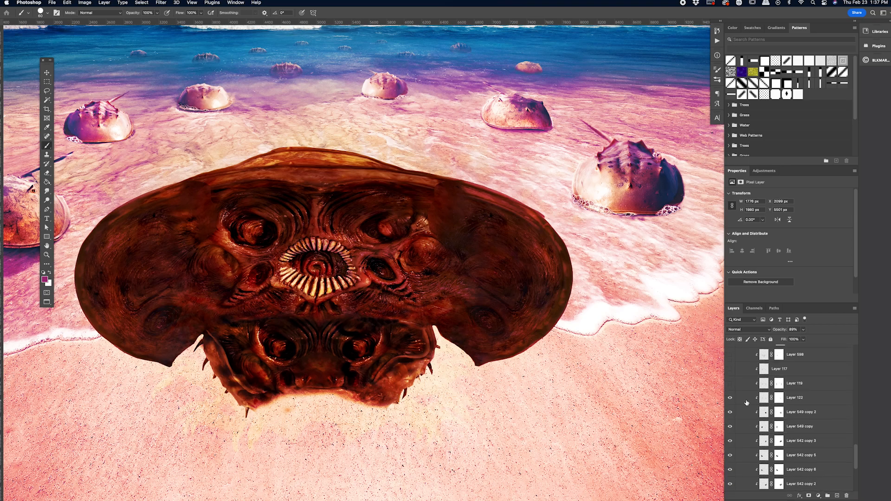
pyautogui.scroll(1, 746, 402)
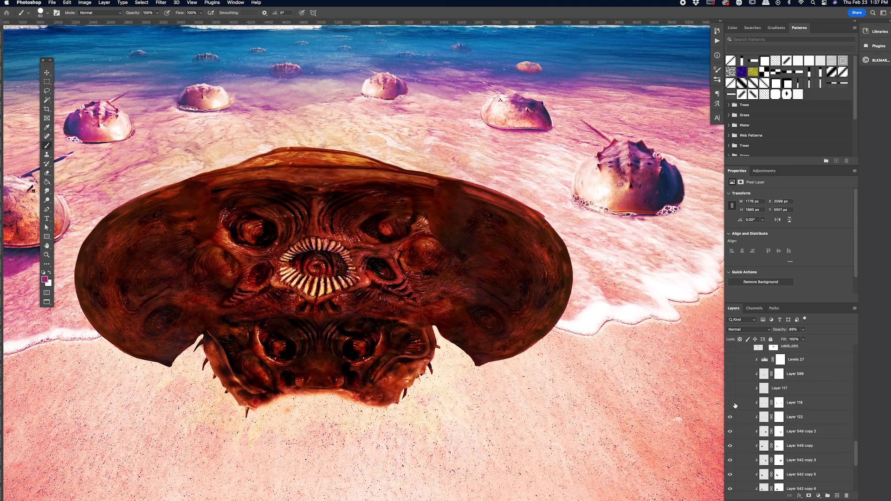
pyautogui.click(730, 403)
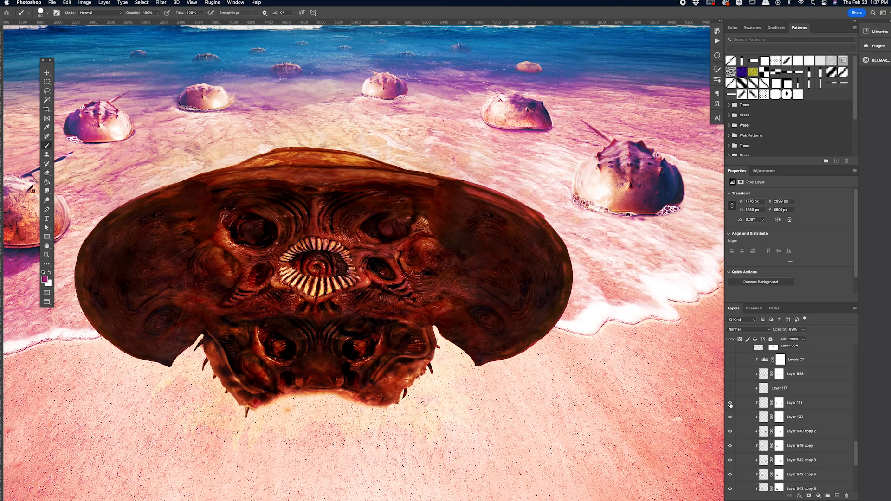
pyautogui.click(730, 389)
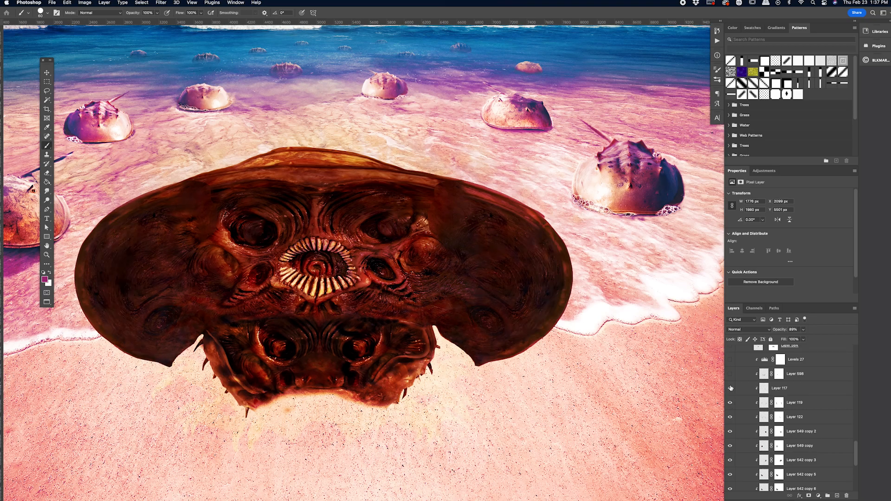
pyautogui.click(730, 374)
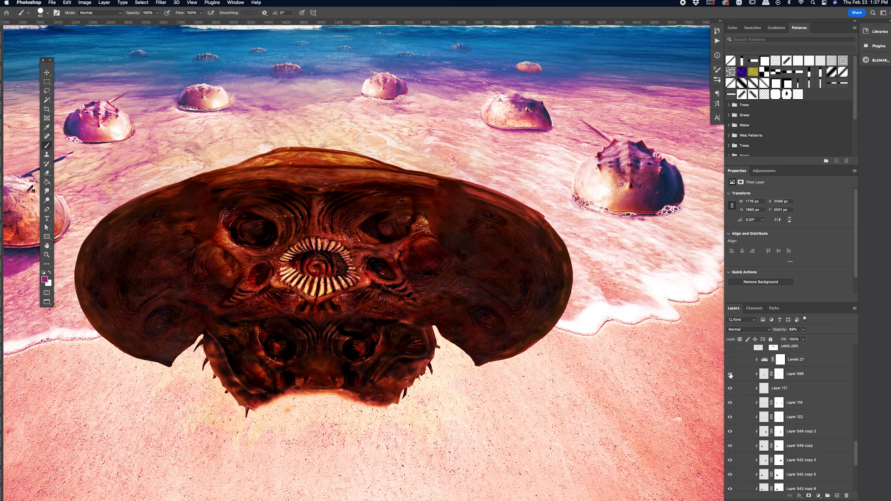
pyautogui.scroll(1, 731, 374)
pyautogui.click(731, 379)
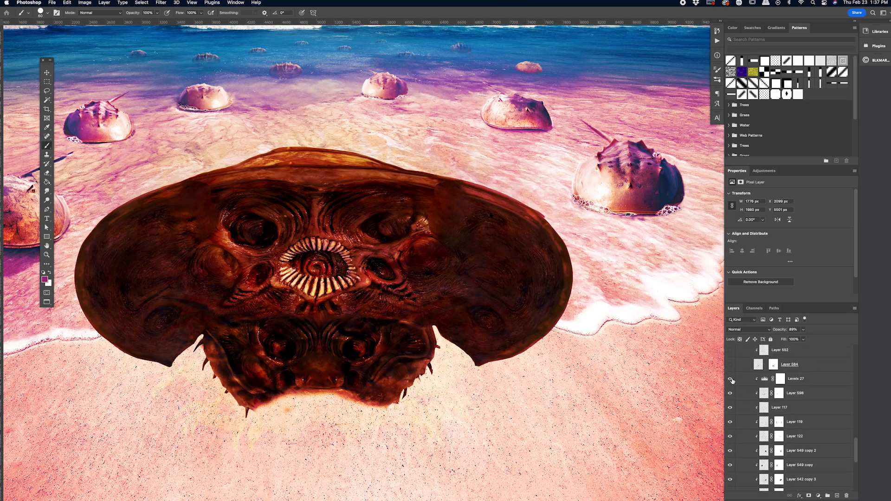
# Step: Show Layer 584, Layer 552, Levels 551 and Layer 584 copy 2 on the crab's lower body
pyautogui.scroll(3, 732, 381)
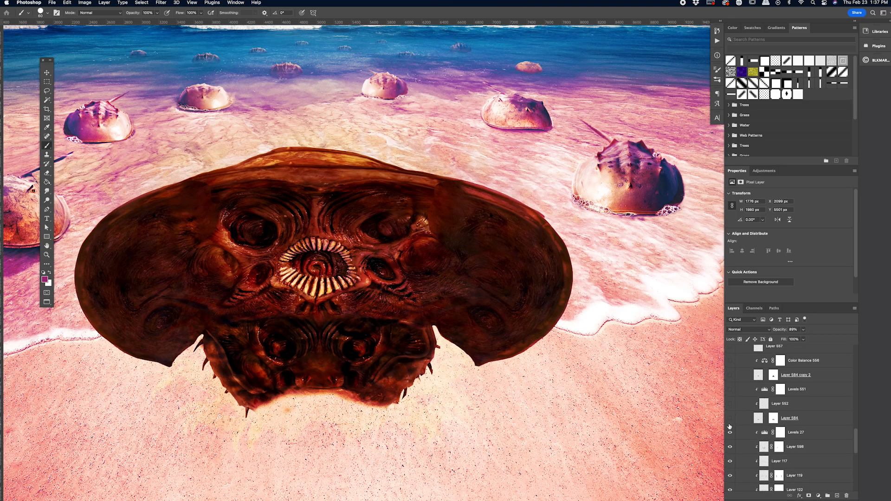
pyautogui.click(730, 418)
pyautogui.click(729, 419)
pyautogui.click(730, 419)
pyautogui.click(730, 389)
pyautogui.click(730, 375)
pyautogui.scroll(-3, 695, 385)
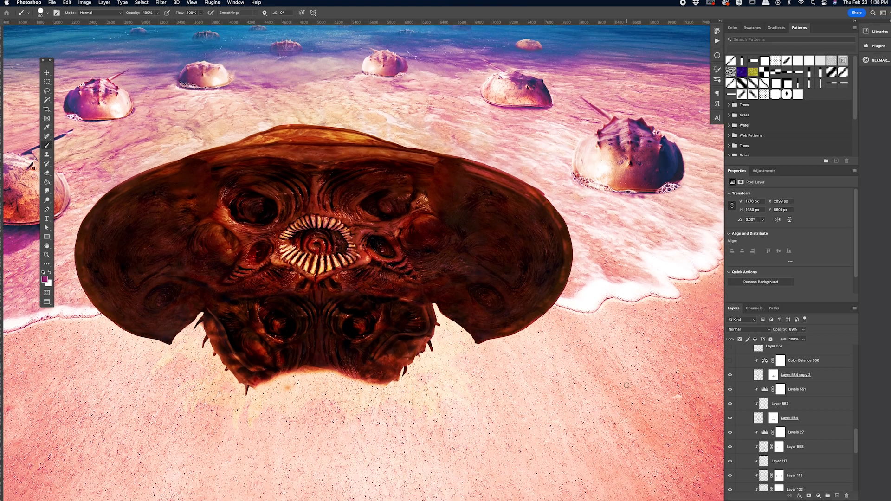
# Step: Show the Color Balance 556 adjustment and Layer 557 above the lower body layers
pyautogui.scroll(3, 728, 420)
pyautogui.click(730, 409)
pyautogui.click(730, 395)
# Step: Show Group 40, comparing the lower body with and without it, and show Group 40 copy
pyautogui.click(730, 381)
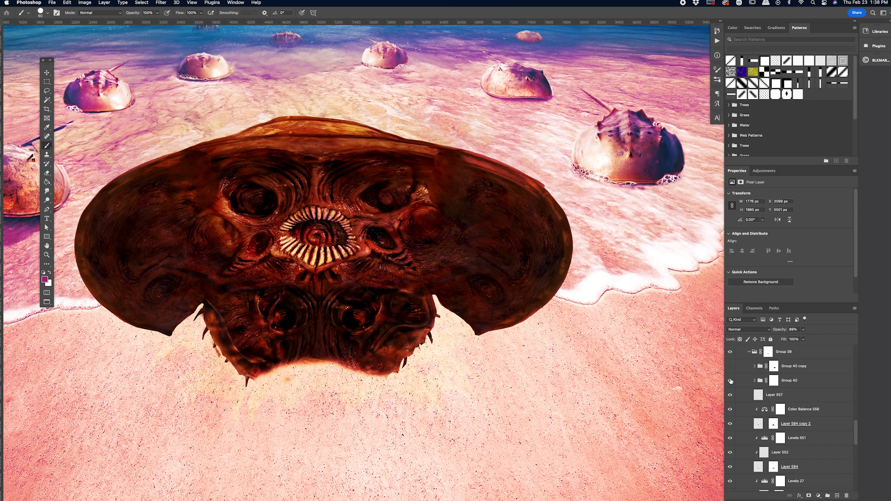
pyautogui.click(730, 381)
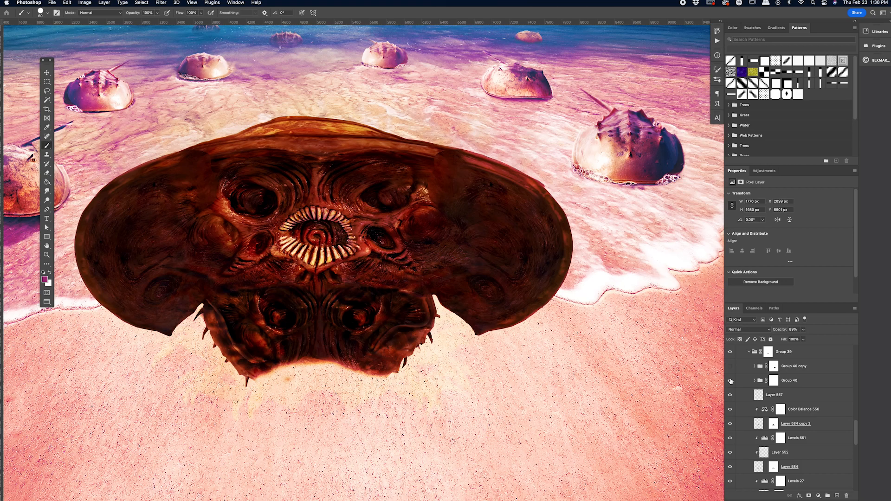
pyautogui.click(730, 380)
pyautogui.click(730, 367)
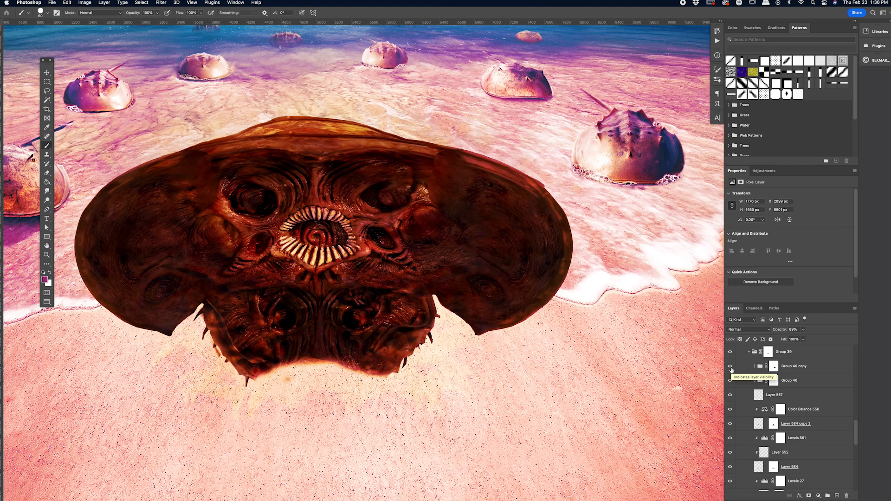
# Step: Collapse Group 39 and show Layer 571, the spiny rim below the crab's body, comparing it hidden and visible
pyautogui.scroll(5, 743, 382)
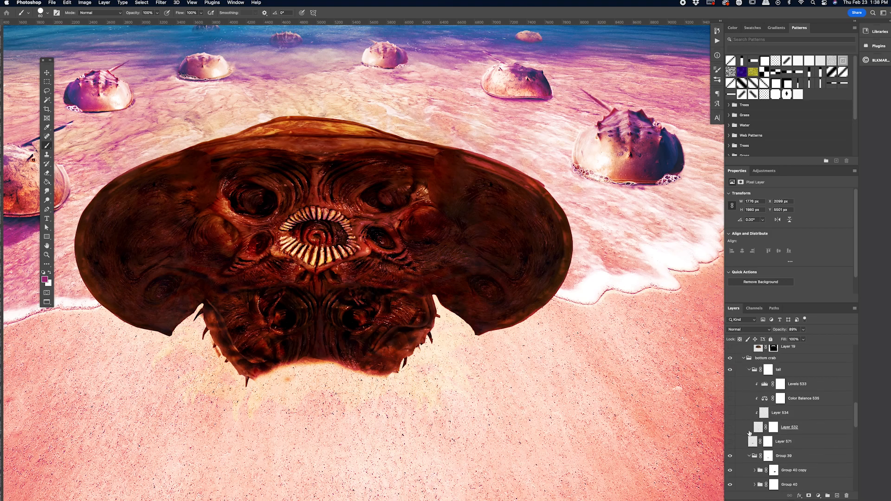
pyautogui.click(749, 457)
pyautogui.click(730, 442)
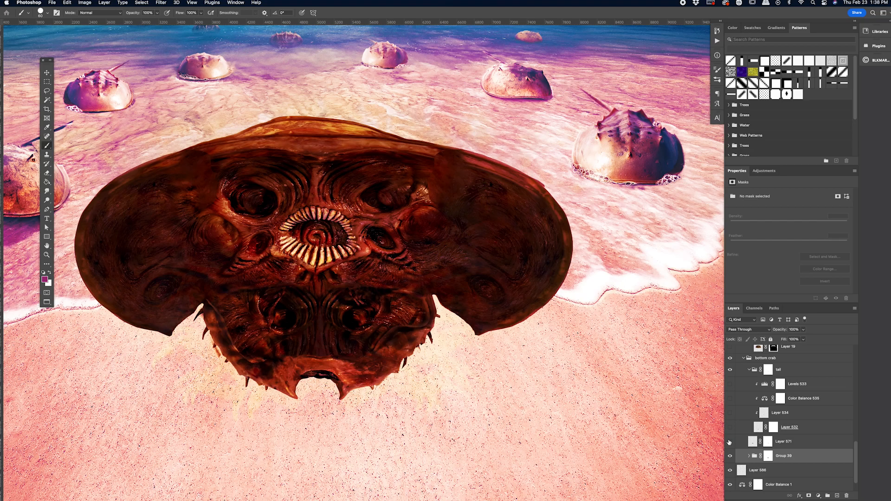
pyautogui.click(729, 442)
pyautogui.click(730, 442)
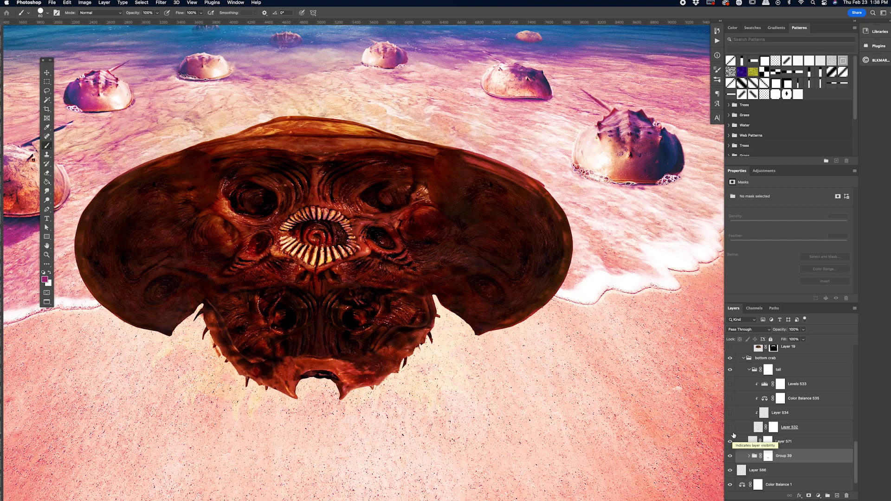
# Step: Show the crab's tail, Layer 532, with its clipped Layer 534, Color Balance 535 and Levels 533
pyautogui.click(730, 428)
pyautogui.scroll(-1, 572, 381)
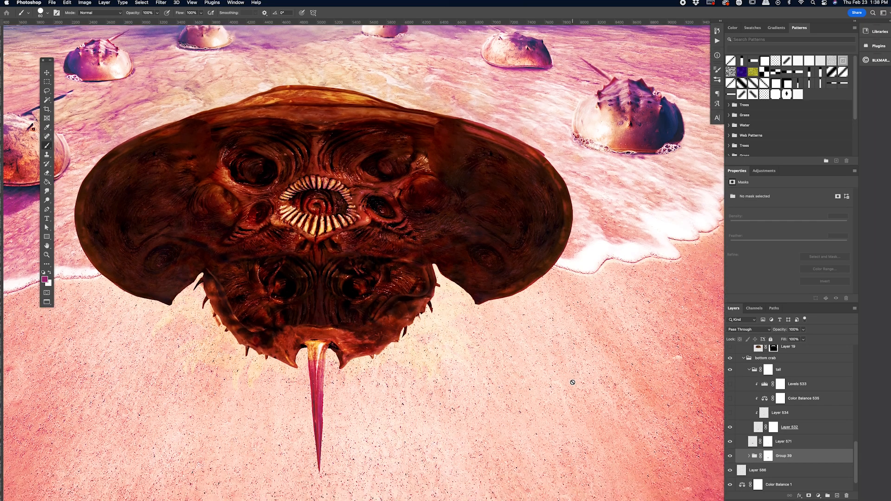
pyautogui.click(729, 413)
pyautogui.click(729, 398)
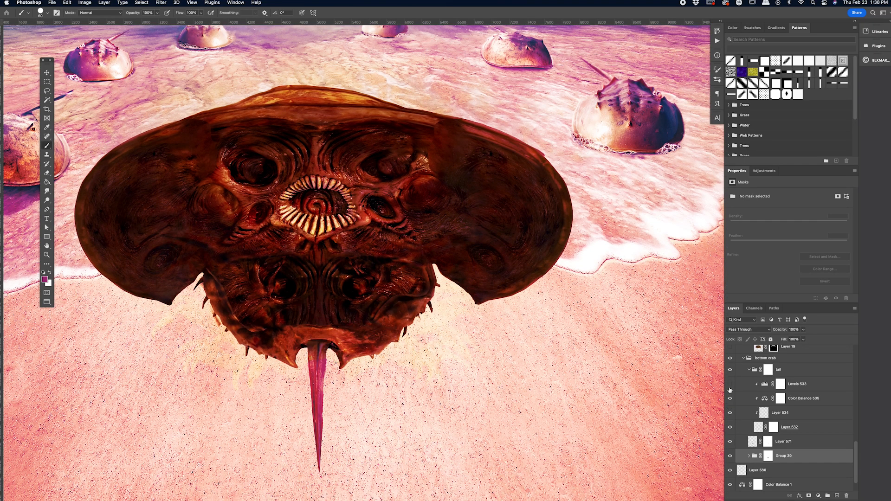
pyautogui.click(730, 384)
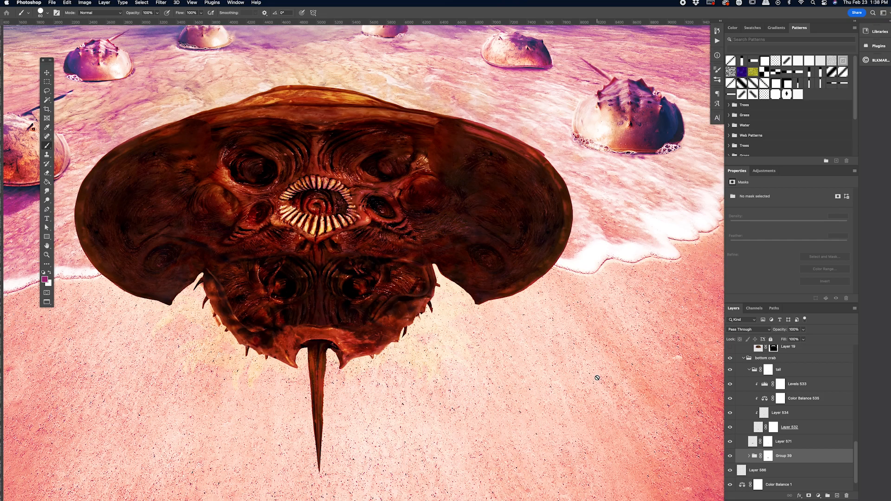
# Step: Show the top shell layers Layer 19, Layer 19 copy, Layer 107 and Levels 5 in the TOP CRAB group
pyautogui.press('super+0')
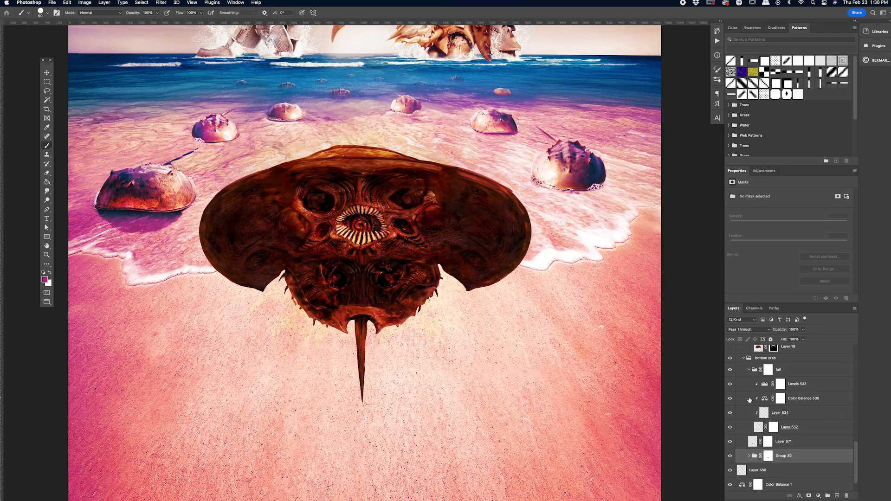
pyautogui.scroll(3, 748, 397)
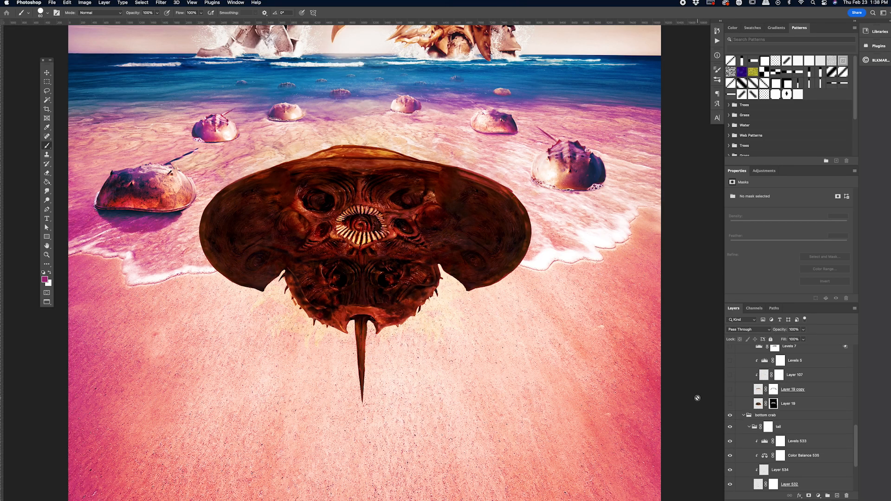
pyautogui.click(731, 405)
pyautogui.scroll(1, 731, 408)
pyautogui.click(730, 415)
pyautogui.click(730, 402)
pyautogui.click(733, 386)
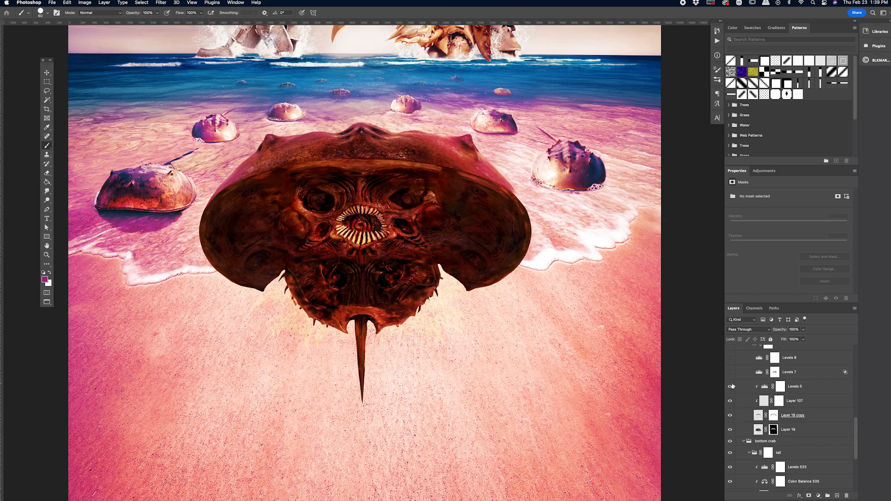
# Step: Show the Levels 7 and Levels 8 adjustments in the TOP CRAB group and view the crab beneath the two monsters
pyautogui.scroll(1, 732, 386)
pyautogui.click(729, 391)
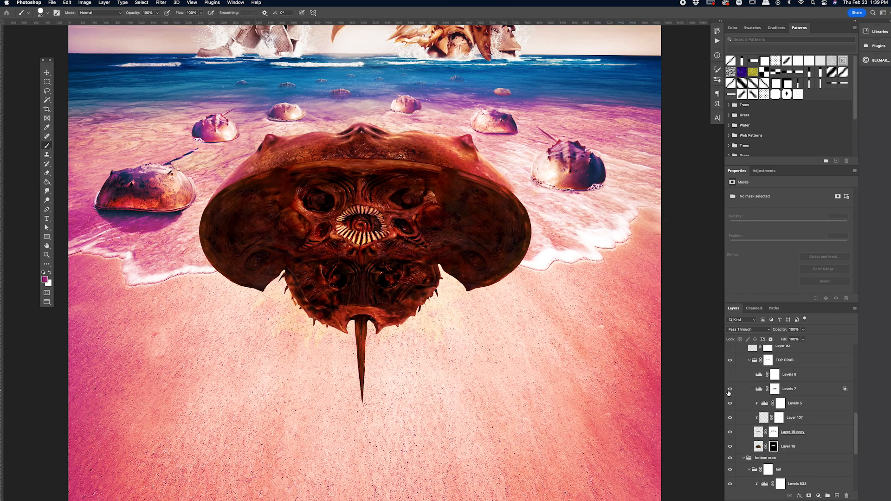
pyautogui.click(730, 375)
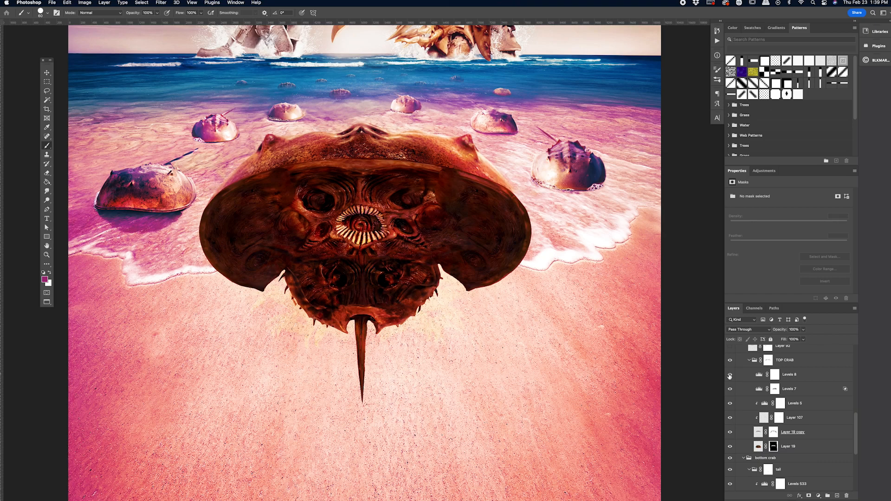
pyautogui.click(730, 404)
pyautogui.scroll(5, 464, 181)
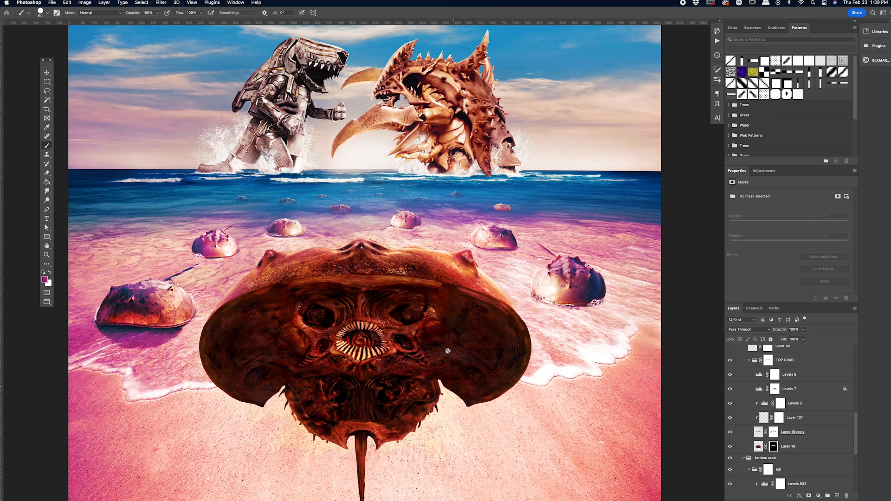
# Step: Show Layer 127, Layer 128 and the small claws group, expand that group and view the crab's legs up close
pyautogui.scroll(3, 747, 423)
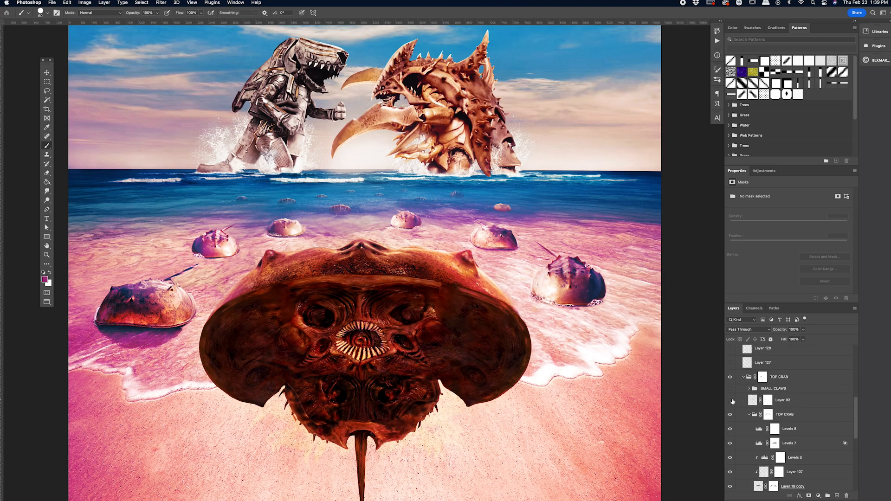
pyautogui.click(730, 393)
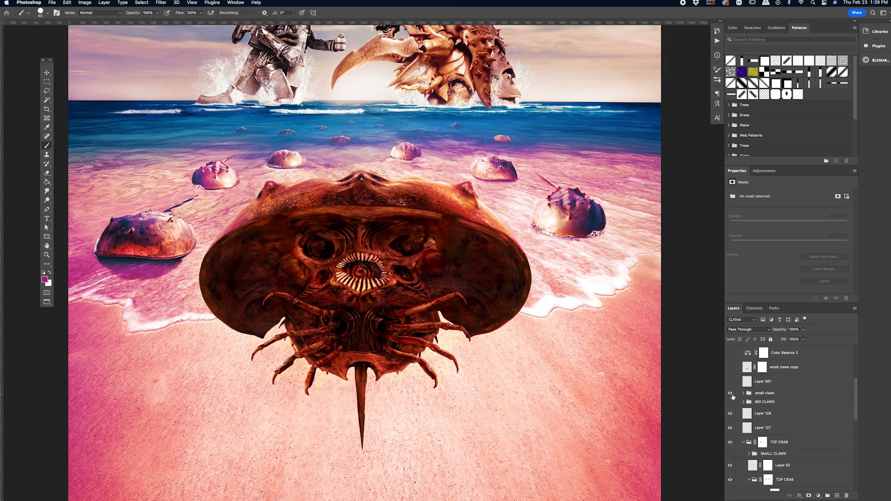
pyautogui.click(743, 393)
pyautogui.scroll(-2, 648, 385)
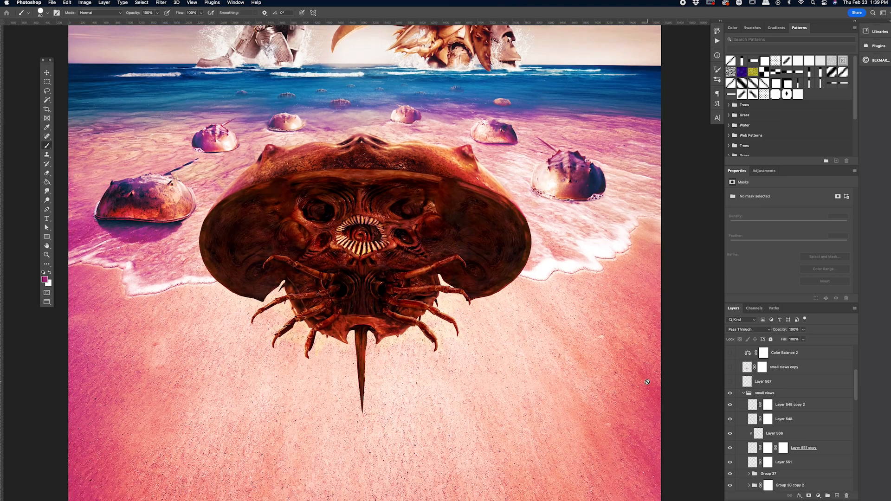
pyautogui.press('super+equal')
pyautogui.press('super+equal')
pyautogui.scroll(-2, 648, 384)
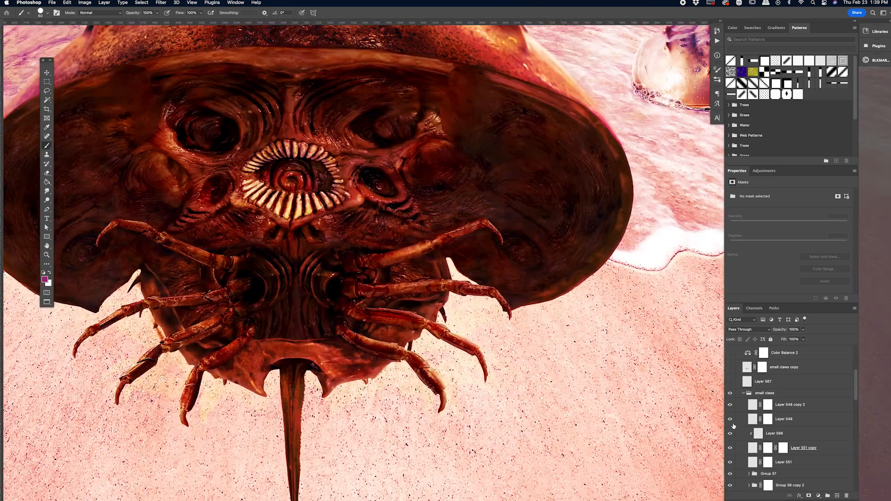
# Step: Hide Layer 548 copy 2, Layer 548, Layer 551 copy and Layer 551 in the small claws group
pyautogui.click(730, 419)
pyautogui.hscroll(-2, 613, 394)
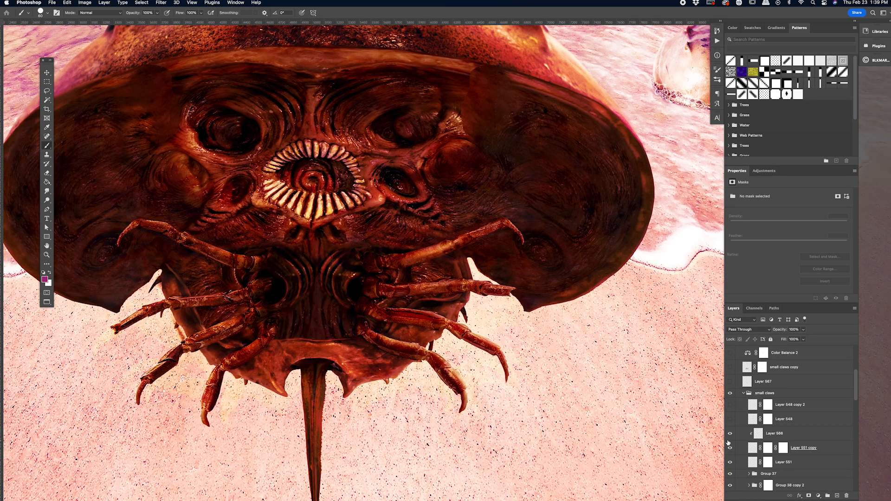
pyautogui.click(730, 464)
pyautogui.scroll(-2, 733, 448)
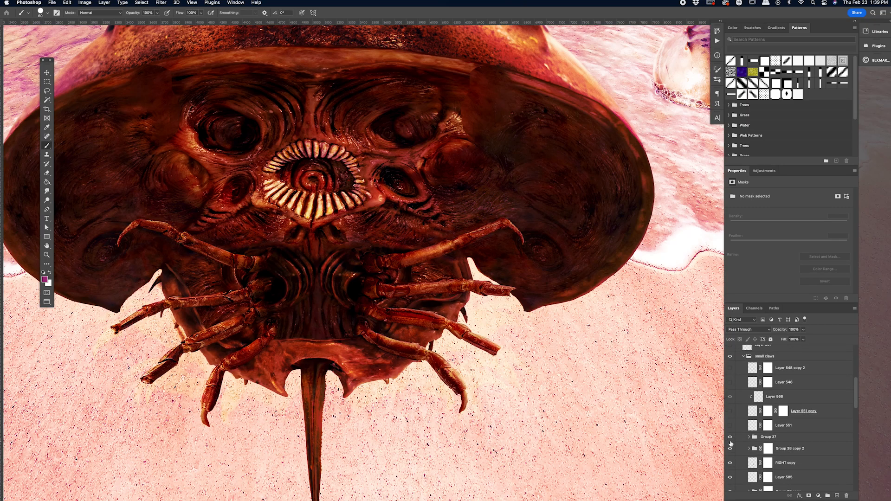
# Step: Hide Group 37, RIGHT copy and the neighbouring leg layers down to Group 38 copy in the small claws group
pyautogui.click(731, 438)
pyautogui.click(731, 438)
pyautogui.click(730, 449)
pyautogui.click(731, 463)
pyautogui.click(730, 478)
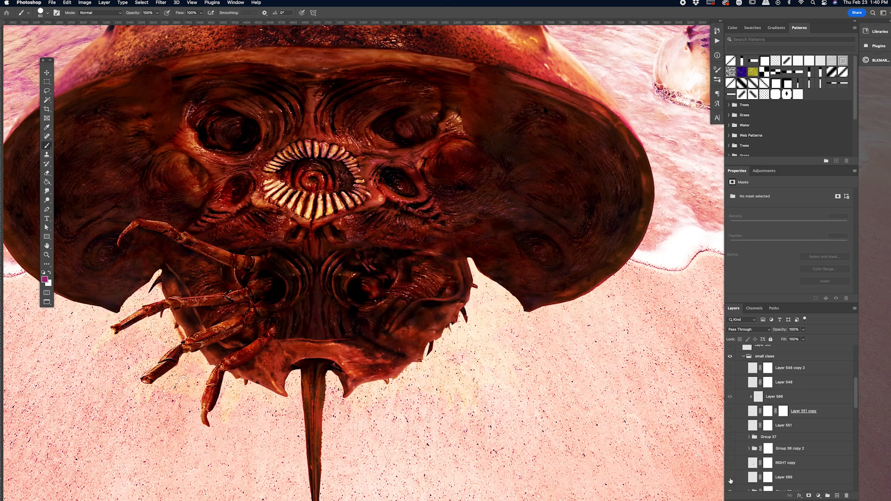
pyautogui.scroll(-2, 730, 469)
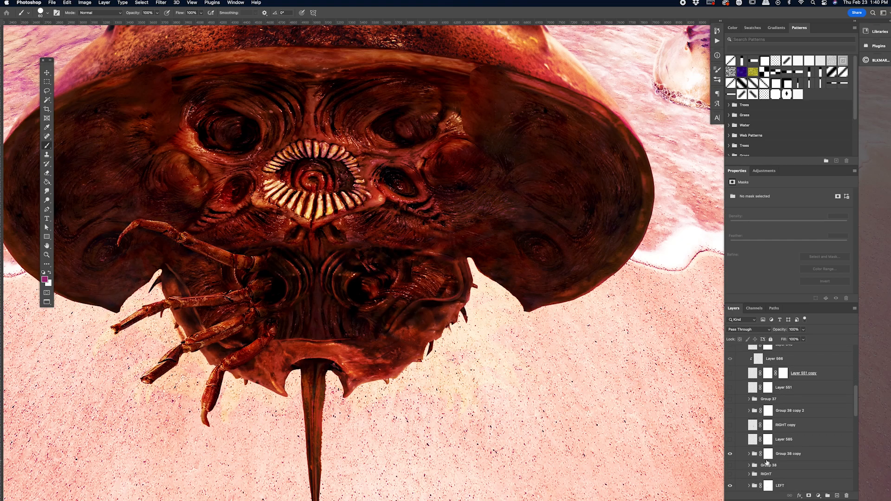
pyautogui.click(729, 454)
# Step: Compare the LEFT leg group hidden and visible, then inspect its contents and collapse it
pyautogui.scroll(-2, 729, 457)
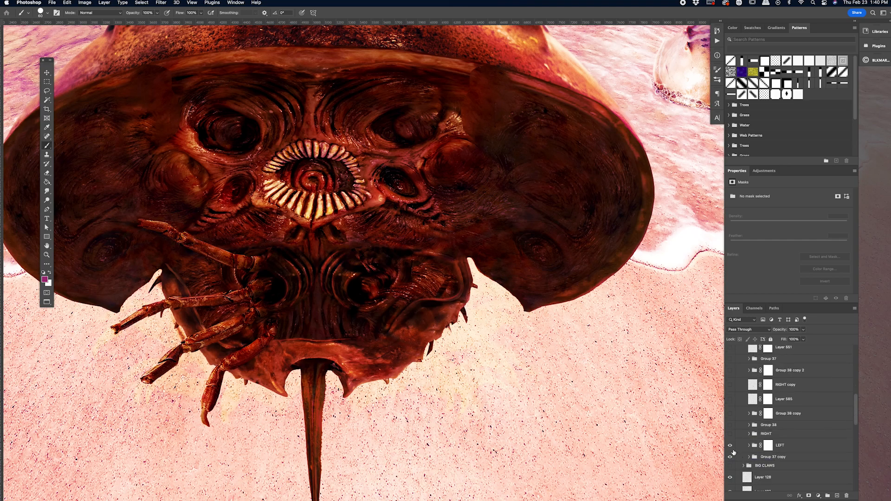
pyautogui.click(731, 445)
pyautogui.click(731, 445)
pyautogui.click(748, 445)
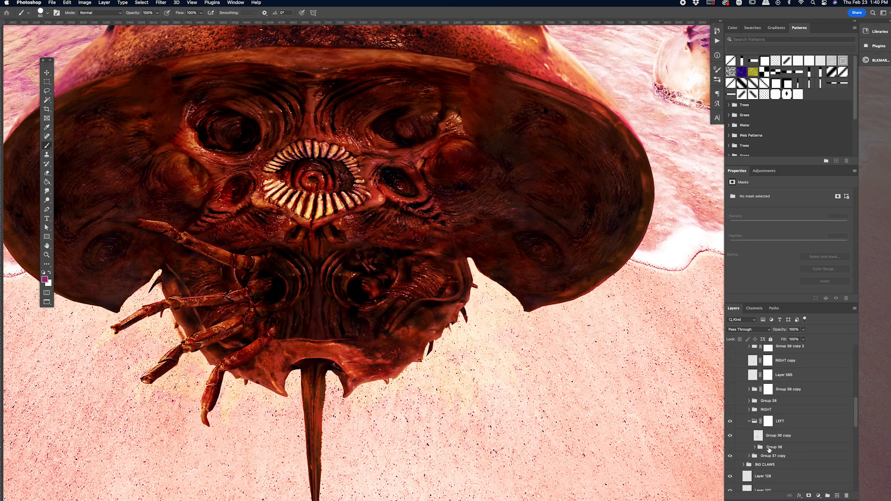
pyautogui.click(745, 425)
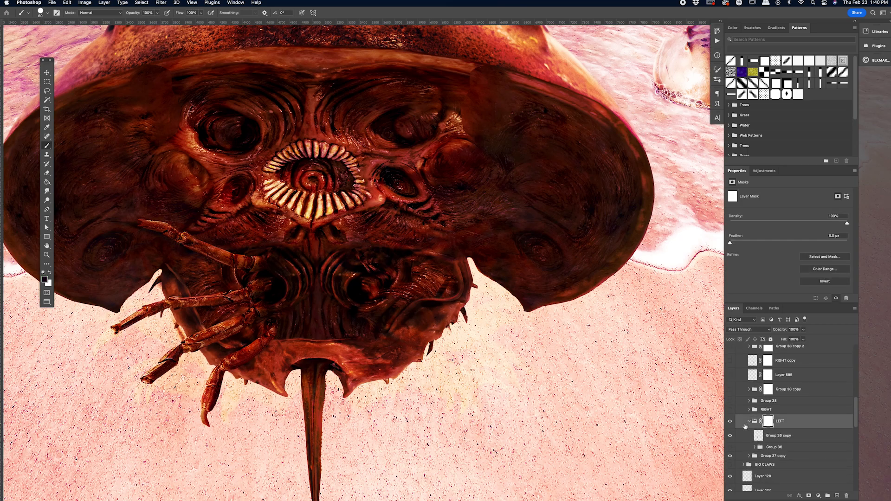
pyautogui.click(748, 421)
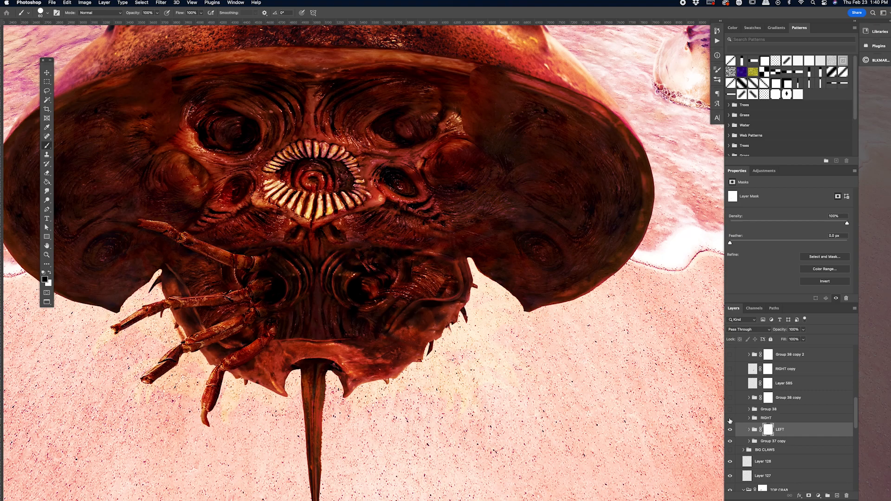
# Step: Show the RIGHT leg group and Group 38, comparing the claw tip in Group 38 with and without its leg
pyautogui.click(730, 419)
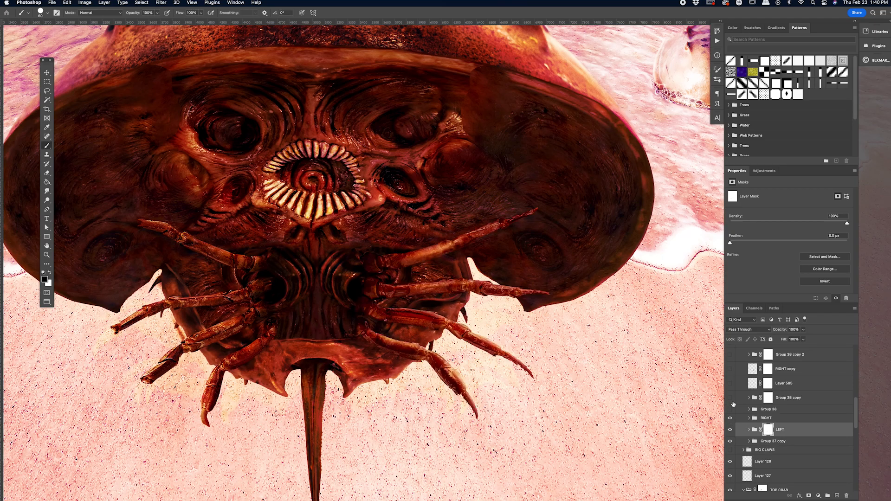
pyautogui.click(729, 409)
pyautogui.click(730, 418)
pyautogui.click(730, 398)
pyautogui.click(730, 398)
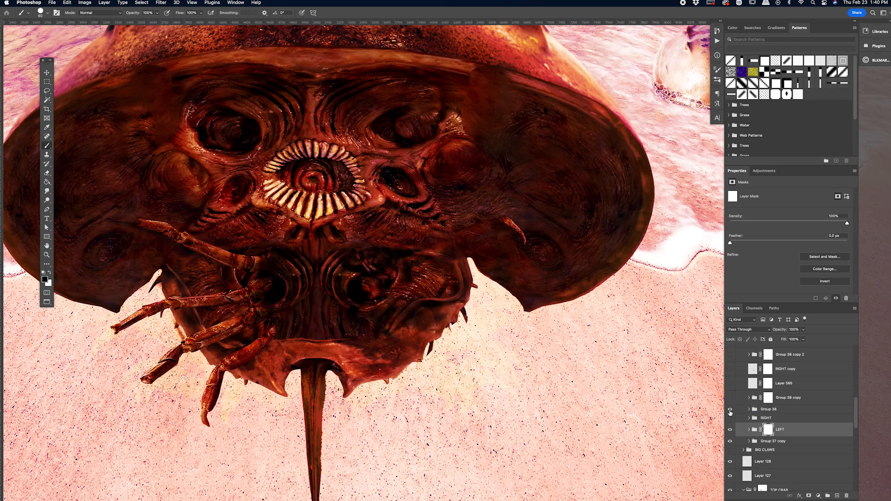
pyautogui.click(730, 418)
pyautogui.click(730, 410)
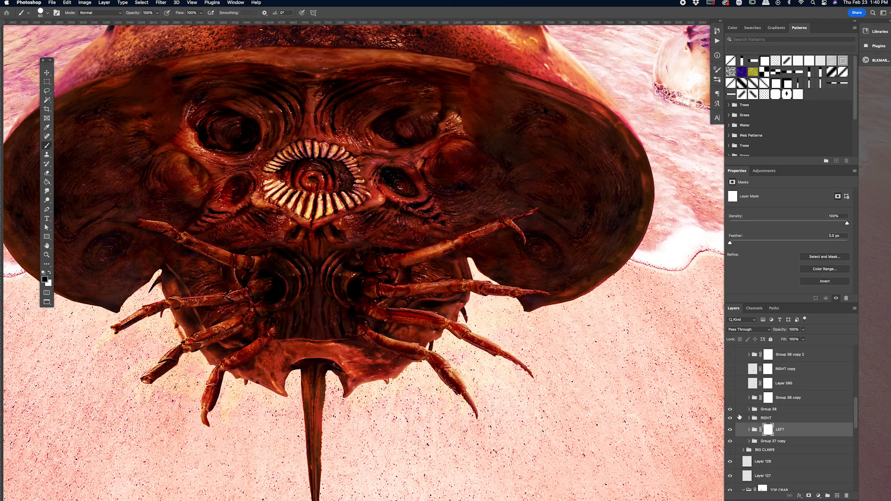
# Step: Hide the LEFT and RIGHT leg groups and show Group 38 and Group 38 copy, viewing the legs up close
pyautogui.scroll(5, 736, 414)
pyautogui.scroll(-4, 739, 417)
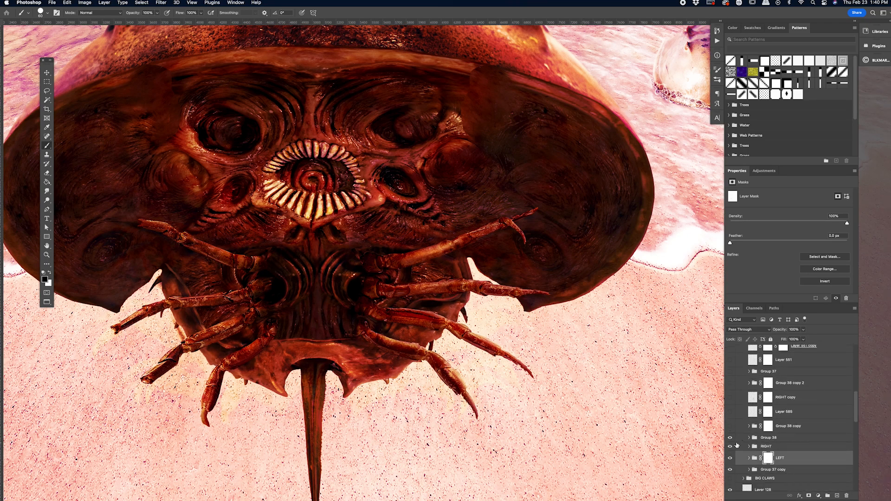
pyautogui.moveTo(510, 232); pyautogui.dragTo(532, 229)
pyautogui.press('super+plus')
pyautogui.hscroll(4, 515, 207)
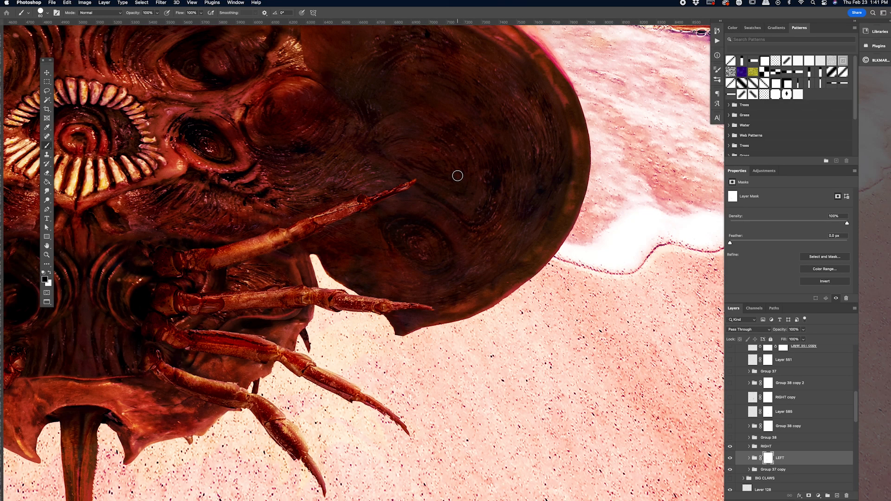
pyautogui.moveTo(730, 458); pyautogui.dragTo(730, 446)
pyautogui.moveTo(729, 437); pyautogui.dragTo(731, 428)
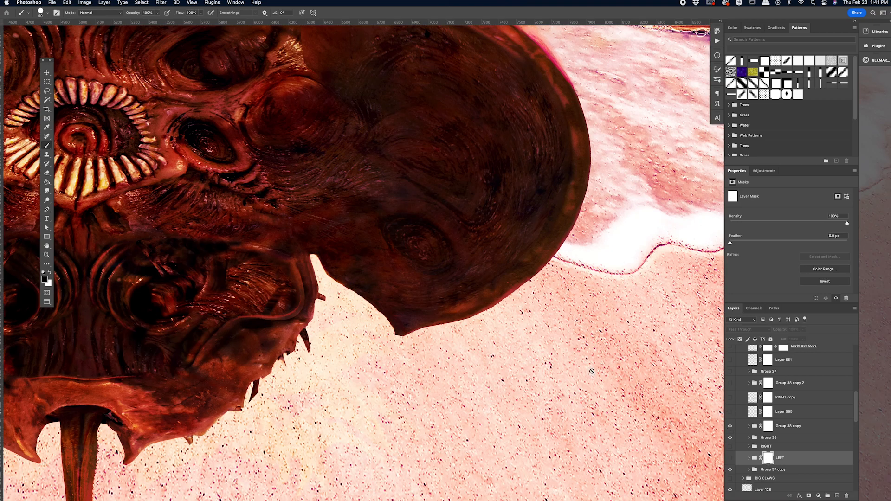
# Step: Show the remaining leg layers in the small claws group, from RIGHT copy and Group 37 up to Layer 548 copy 2
pyautogui.hscroll(-4, 592, 371)
pyautogui.click(730, 426)
pyautogui.moveTo(729, 412); pyautogui.dragTo(730, 347)
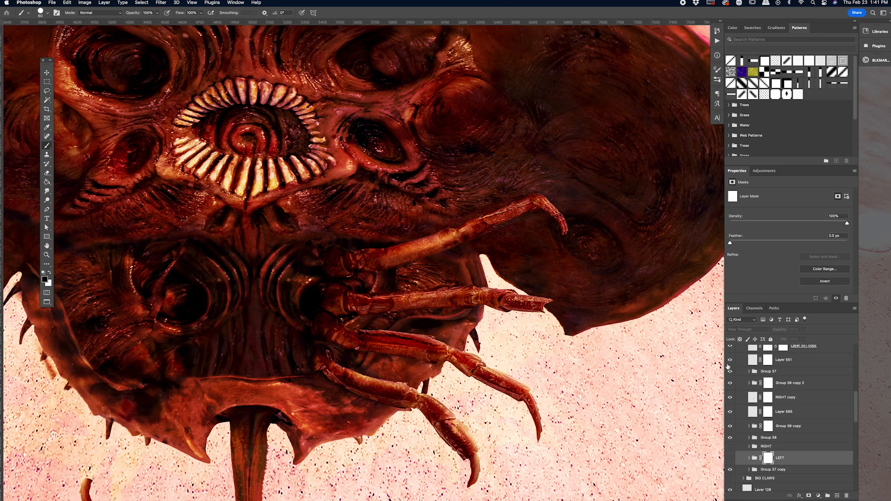
pyautogui.scroll(4, 742, 398)
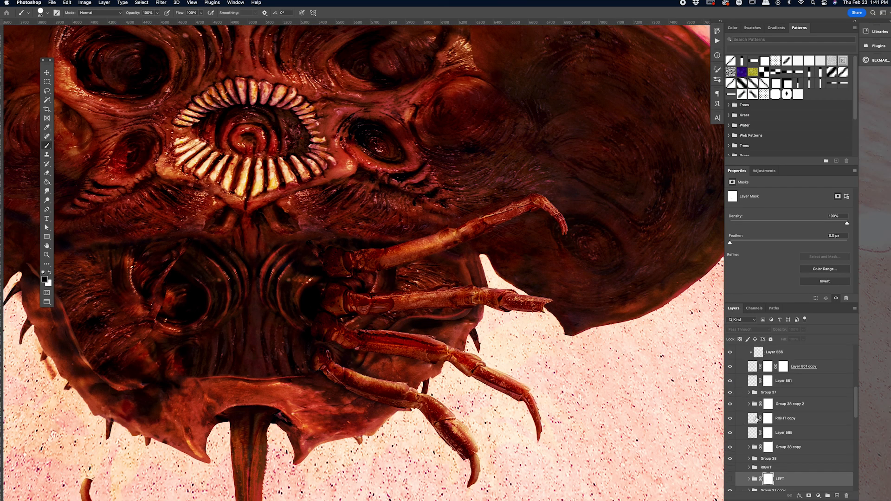
pyautogui.moveTo(731, 401); pyautogui.dragTo(730, 387)
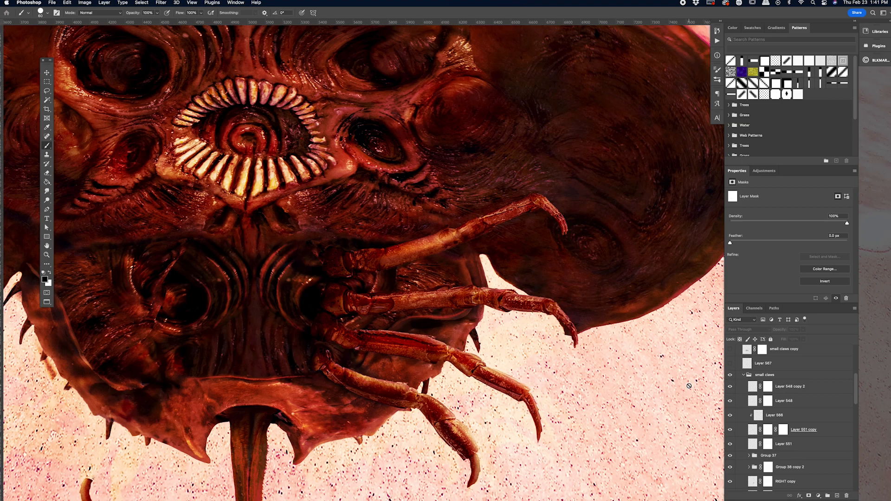
# Step: Collapse and hide the small claws group, and show small claws copy with the layer directly below it instead
pyautogui.scroll(2, 768, 413)
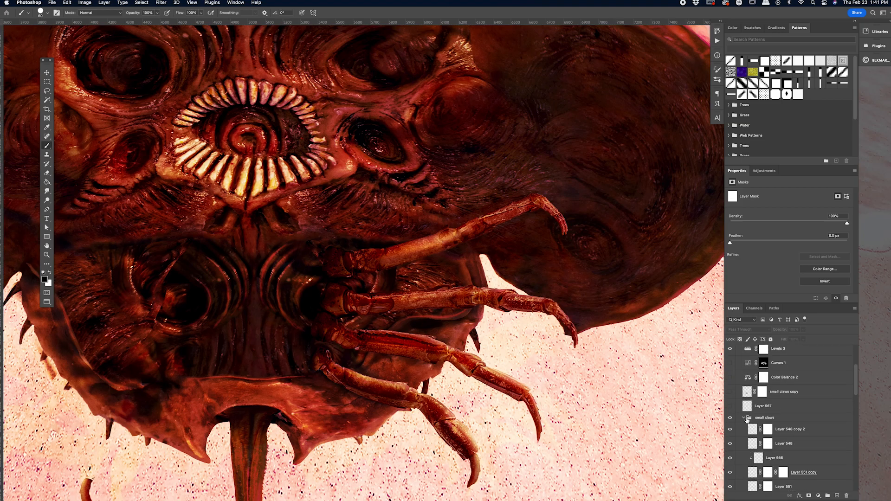
pyautogui.click(744, 419)
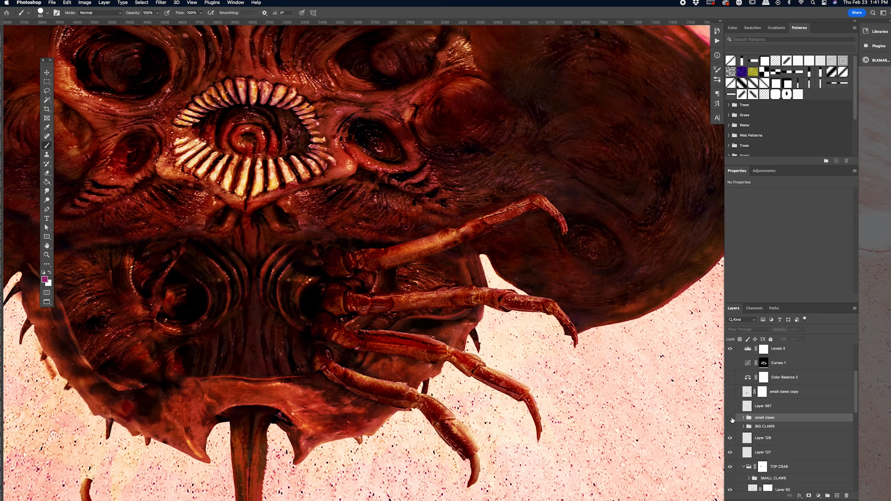
pyautogui.click(732, 419)
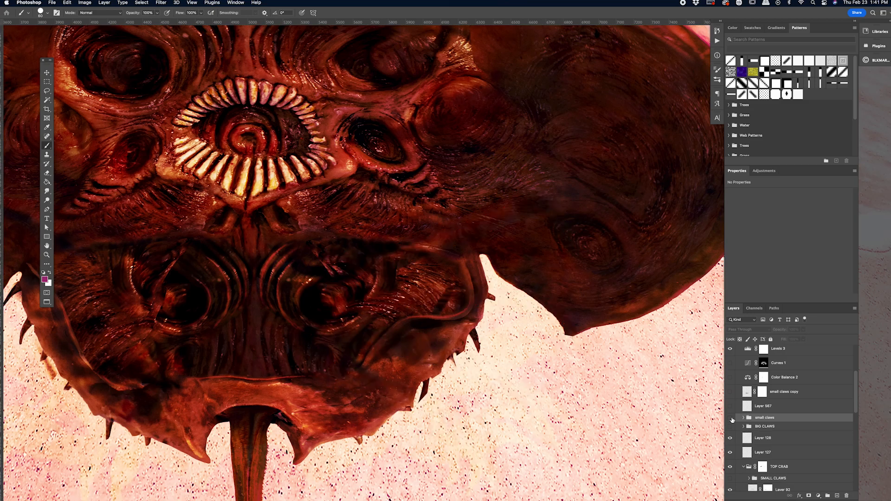
pyautogui.press('super+minus')
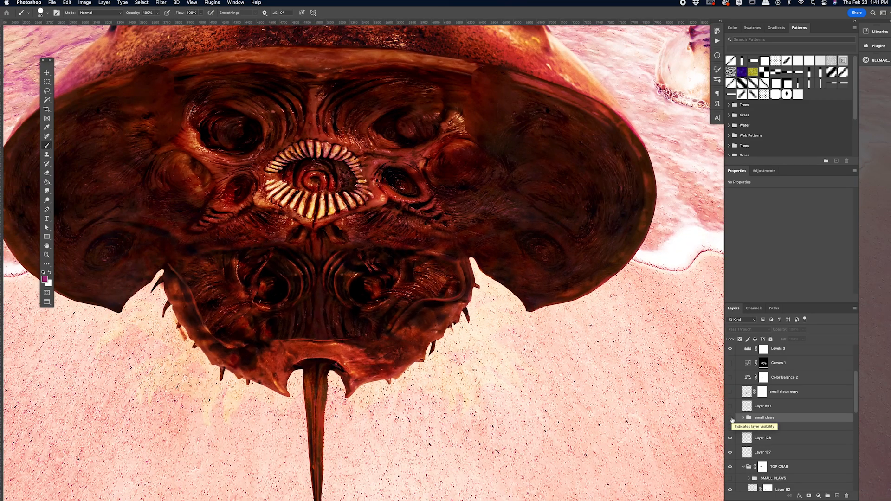
pyautogui.click(729, 392)
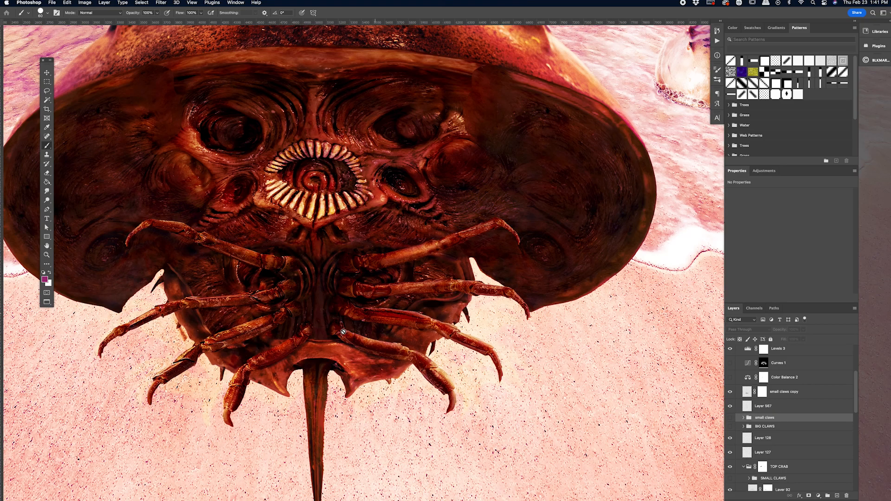
pyautogui.press('super+minus')
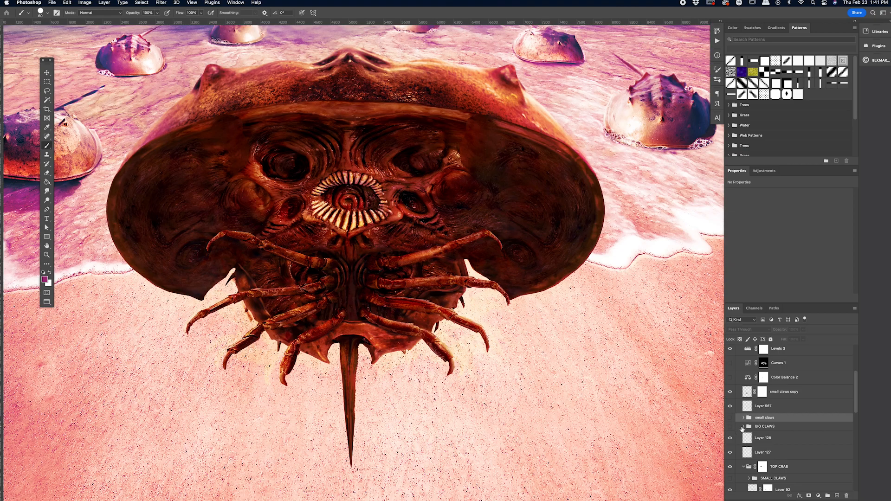
# Step: Show the BIG CLAWS group over the crab's face and expand it to its LEFT claw layers
pyautogui.click(729, 426)
pyautogui.scroll(2, 613, 376)
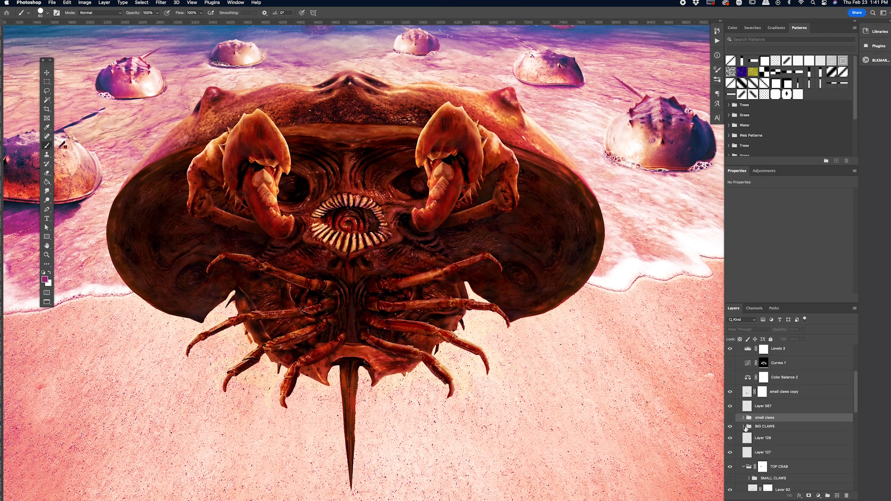
pyautogui.click(743, 426)
pyautogui.scroll(-1, 757, 433)
pyautogui.scroll(-1, 757, 434)
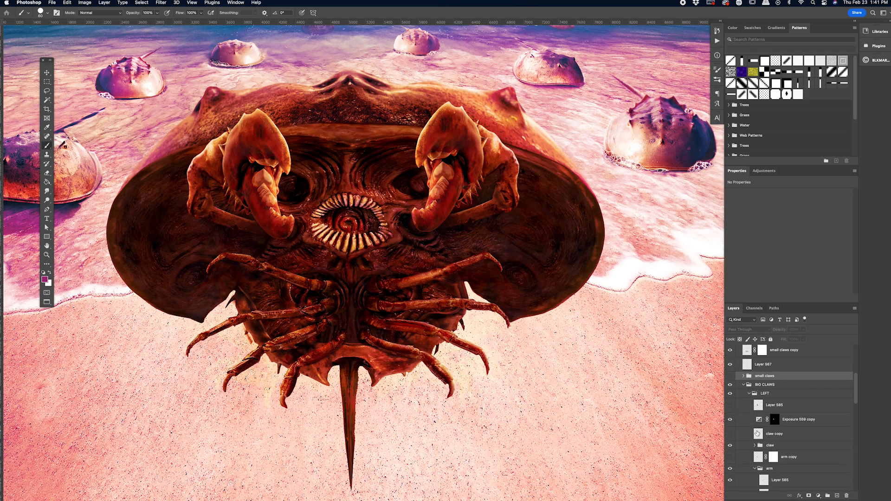
# Step: Hide Exposure 559 copy, the claw group and the top layer of the arm group in the LEFT big claw
pyautogui.click(729, 420)
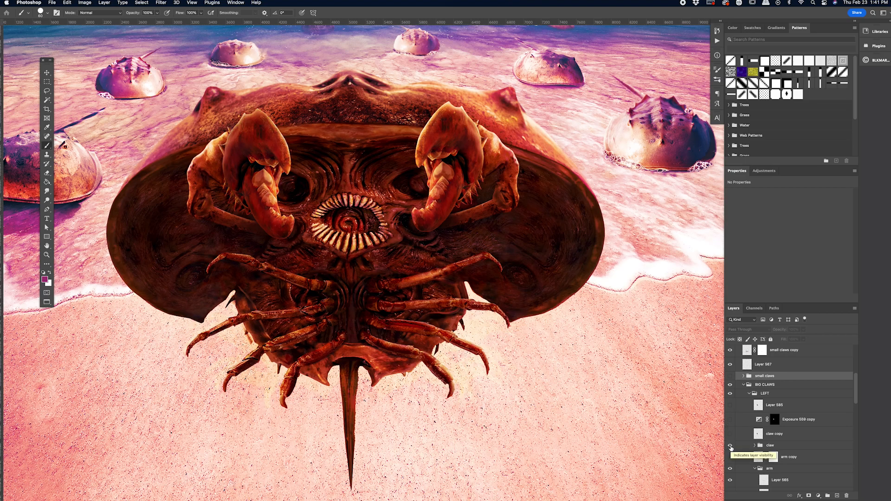
pyautogui.click(731, 446)
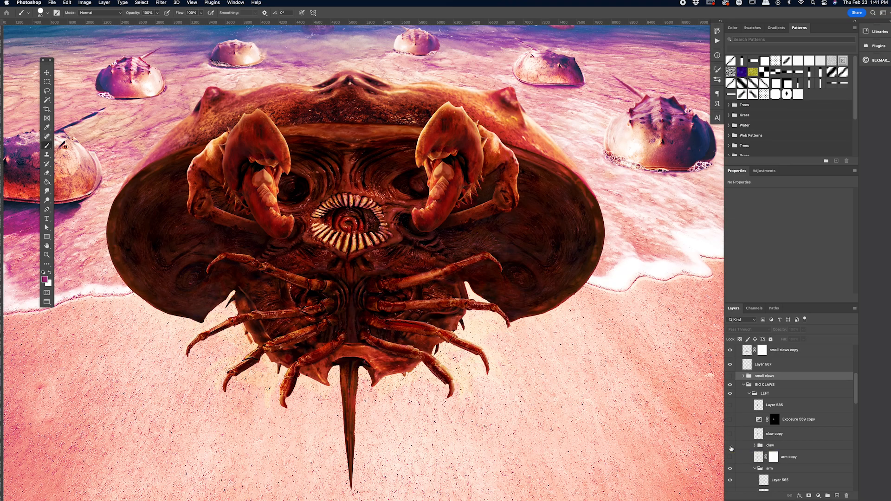
pyautogui.scroll(-2, 744, 448)
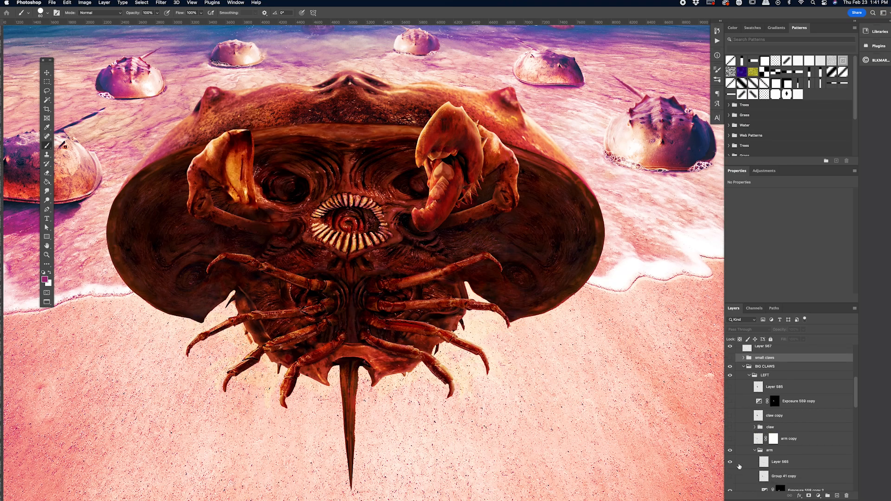
pyautogui.scroll(-5, 753, 461)
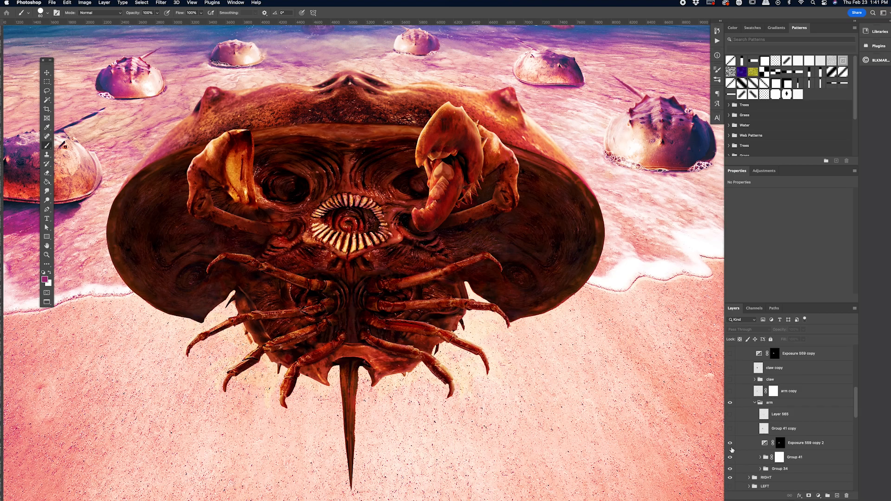
# Step: Hide the clipped layers and base Layer 621 of Group 41, then Group 34, in the left claw's arm group
pyautogui.click(730, 457)
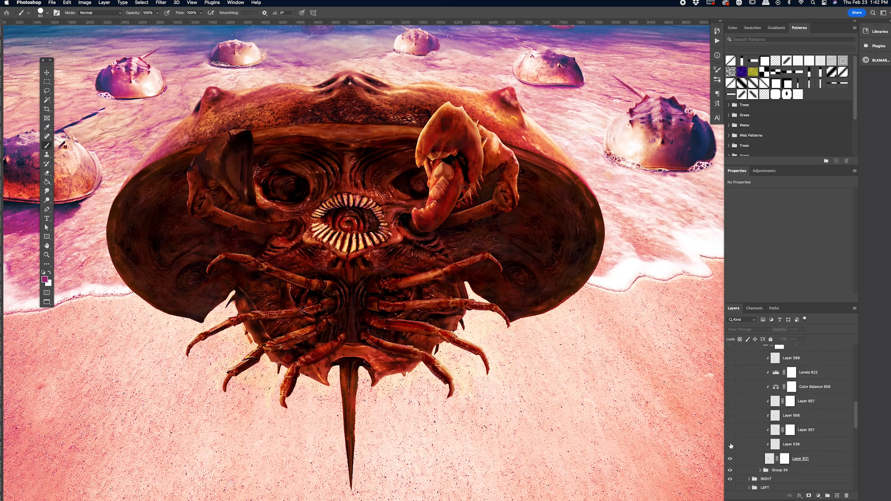
pyautogui.click(730, 459)
pyautogui.click(730, 470)
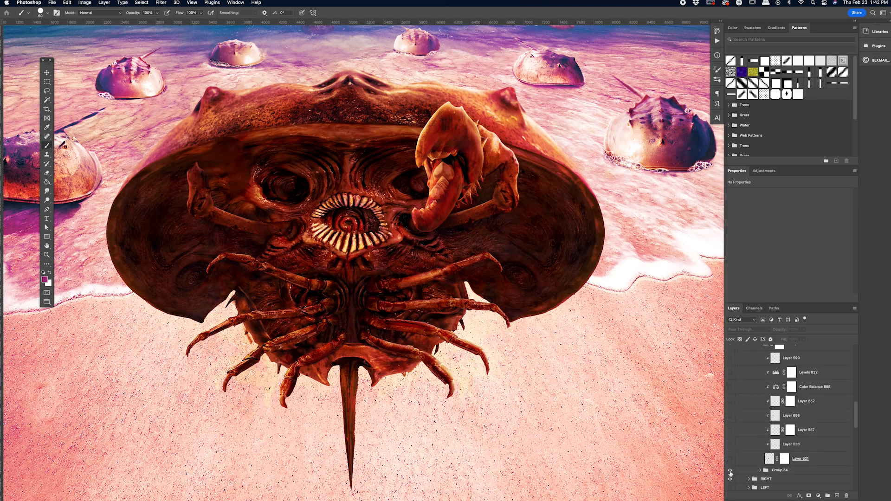
# Step: Hide the RIGHT big claw group, and briefly isolate Group 34 of the left arm before restoring the full scene
pyautogui.click(730, 479)
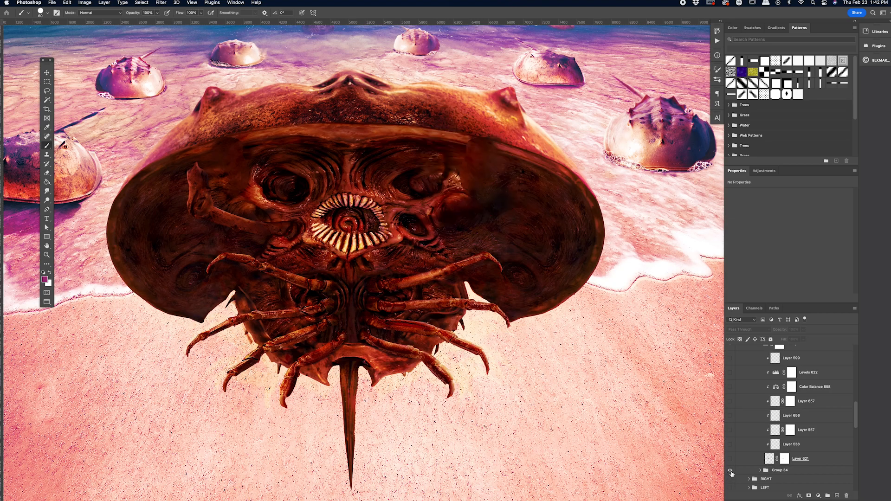
pyautogui.keyDown('alt'); pyautogui.click(731, 471); pyautogui.keyUp('alt')
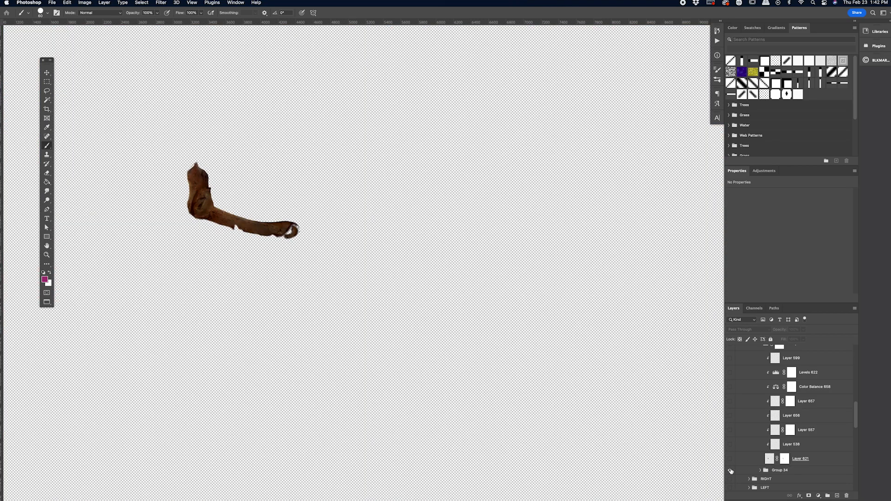
pyautogui.keyDown('alt'); pyautogui.click(731, 471); pyautogui.keyUp('alt')
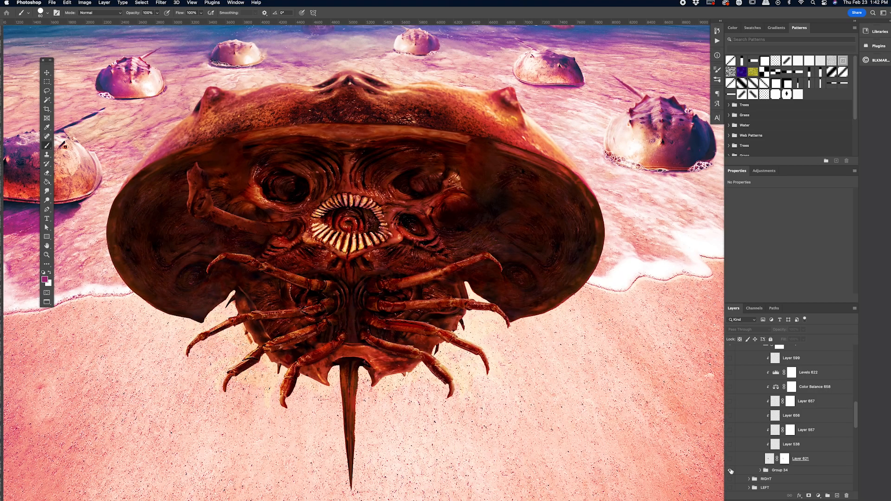
# Step: Expand Group 34 and show its clipped layers from Layer 553 up to Levels 623 on the lower arm
pyautogui.click(731, 471)
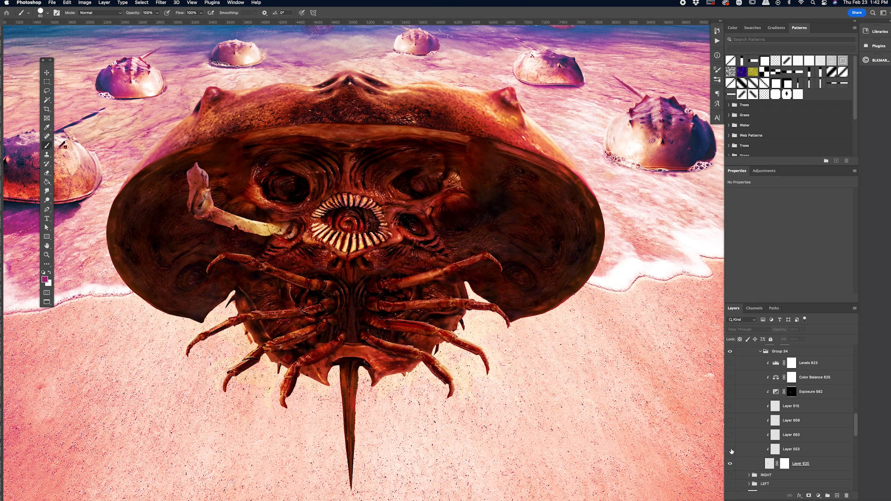
pyautogui.moveTo(731, 447); pyautogui.dragTo(729, 365)
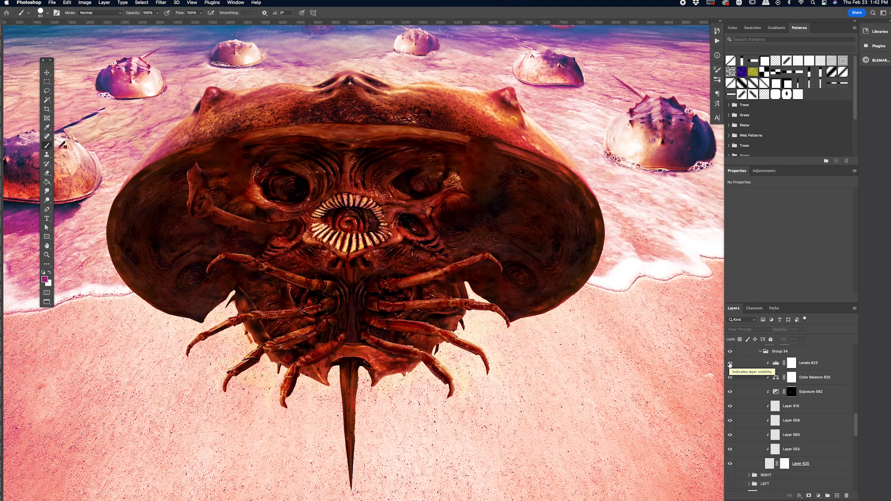
# Step: Show base Layer 621 of Group 41 and each of its clipped layers up to Layer 599 on the upper arm
pyautogui.scroll(3, 739, 398)
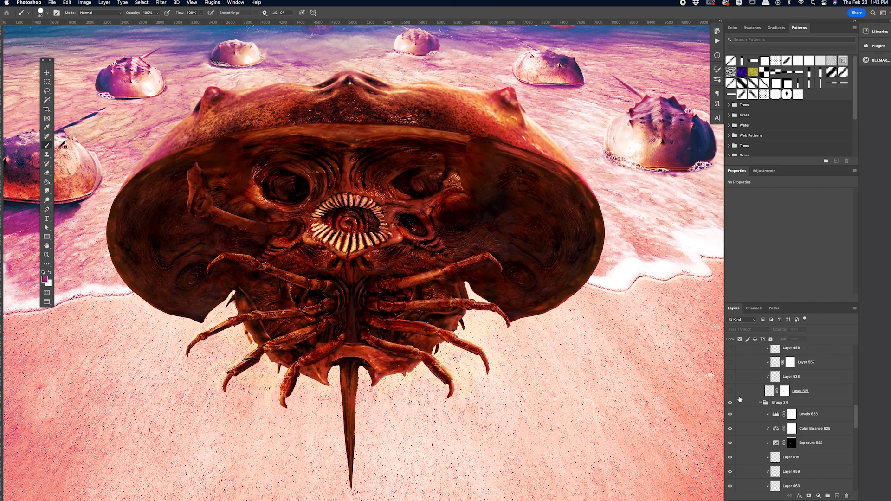
pyautogui.click(731, 392)
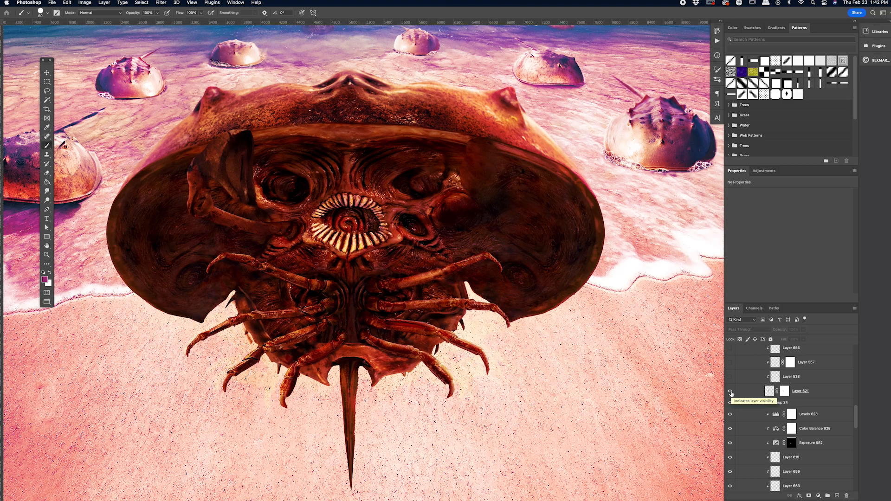
pyautogui.scroll(3, 731, 399)
pyautogui.click(729, 420)
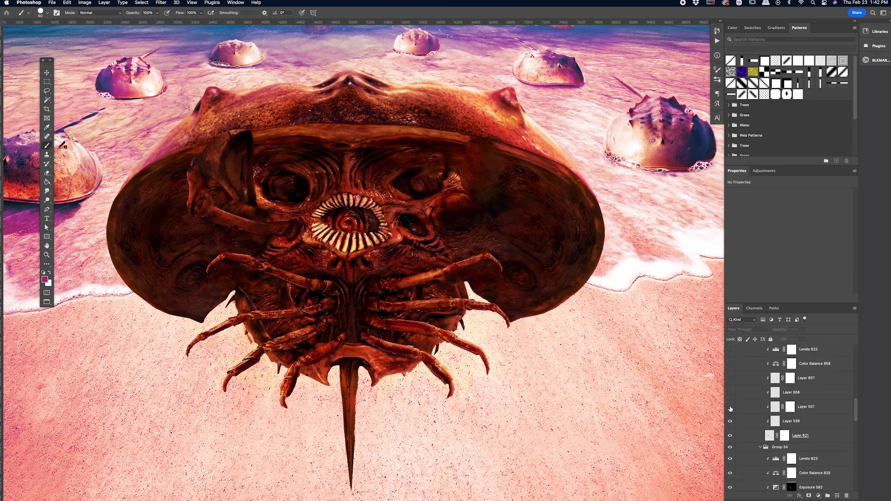
pyautogui.click(730, 408)
pyautogui.click(731, 378)
pyautogui.scroll(2, 730, 382)
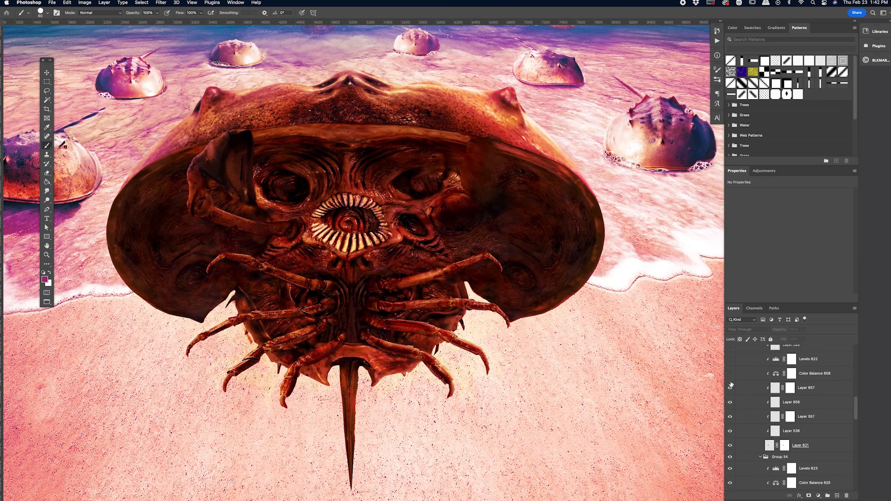
pyautogui.click(729, 393)
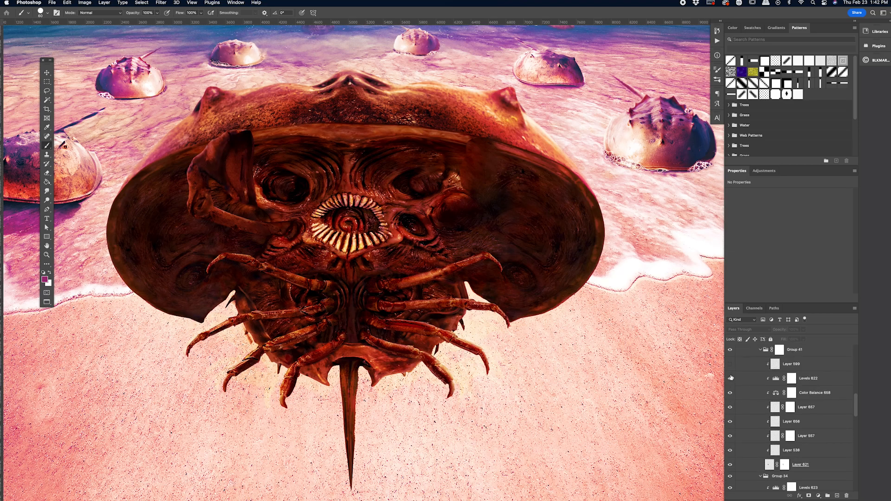
pyautogui.click(730, 378)
pyautogui.click(730, 365)
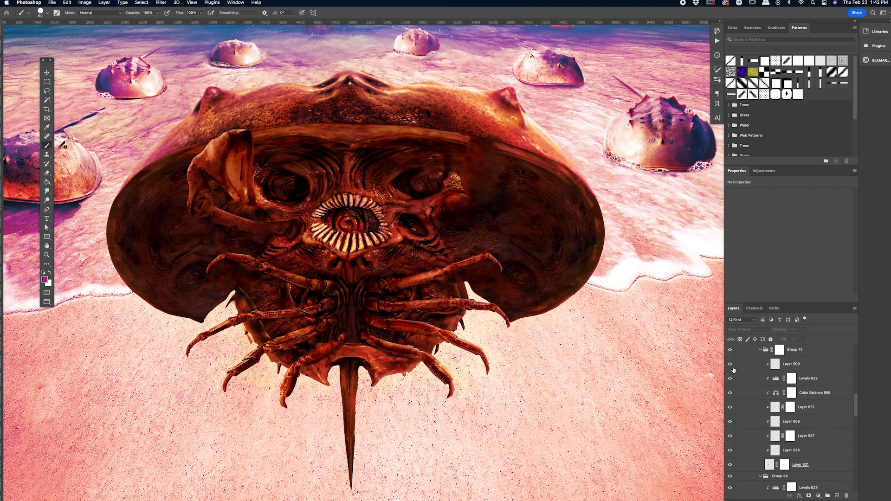
# Step: Show Exposure 559 copy 2, Group 41 copy and the layer above it in the arm group, plus the claw group
pyautogui.scroll(5, 748, 386)
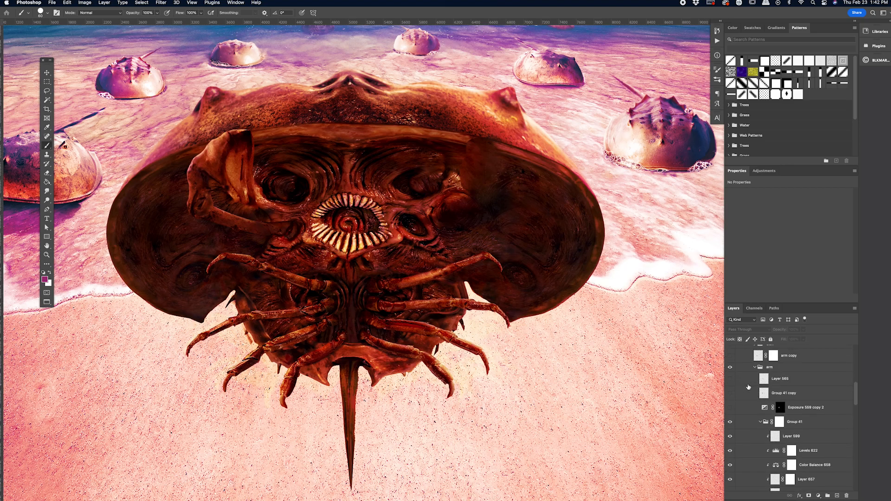
pyautogui.click(730, 409)
pyautogui.click(730, 393)
pyautogui.scroll(3, 730, 385)
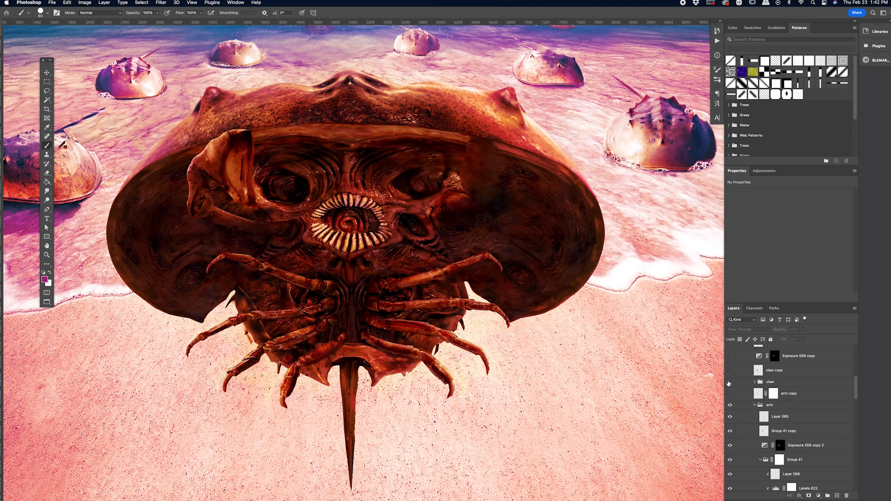
pyautogui.click(730, 383)
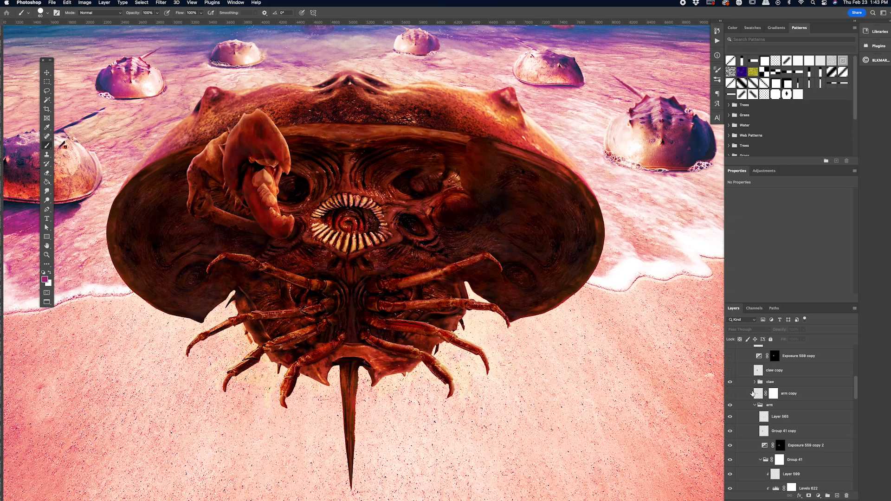
# Step: Expand the claw group, and disable and re-enable the Cooked Lobster Claw layer's mask to compare the claw's shape
pyautogui.click(755, 382)
pyautogui.scroll(-8, 780, 437)
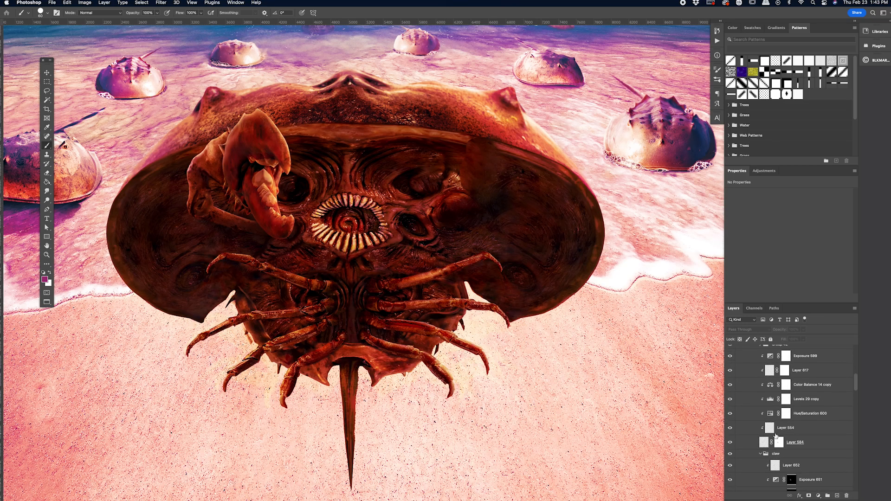
pyautogui.scroll(-10, 796, 439)
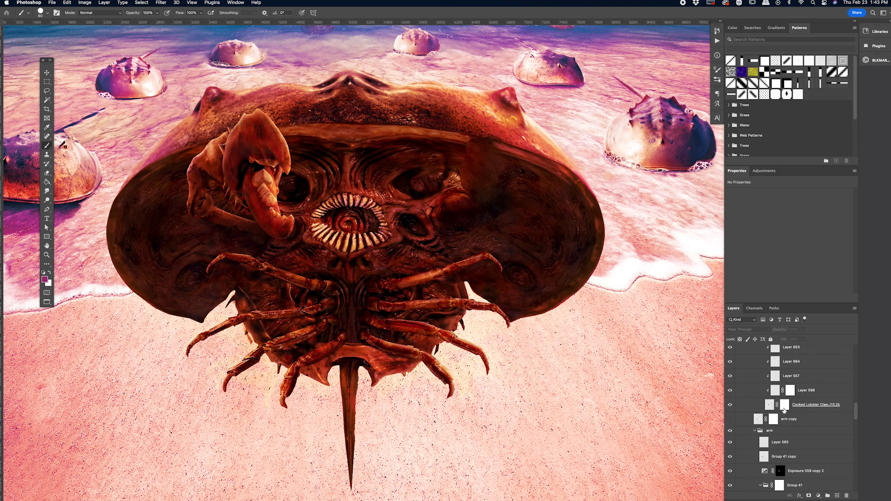
pyautogui.keyDown('alt'); pyautogui.click(784, 405); pyautogui.keyUp('alt')
pyautogui.keyDown('alt'); pyautogui.click(784, 405); pyautogui.keyUp('alt')
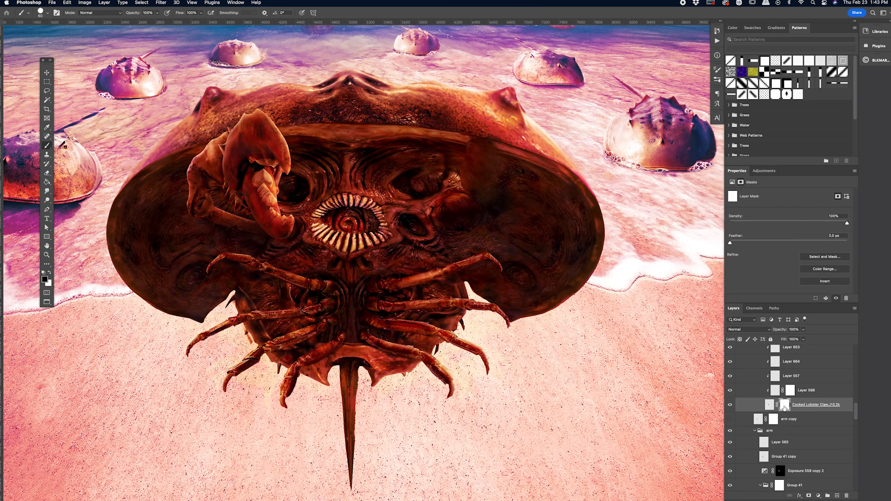
pyautogui.rightClick(784, 406)
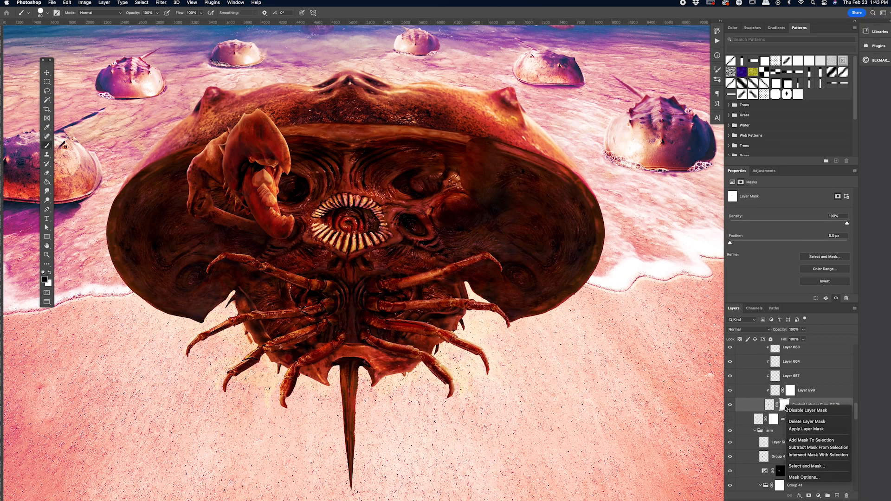
pyautogui.click(793, 411)
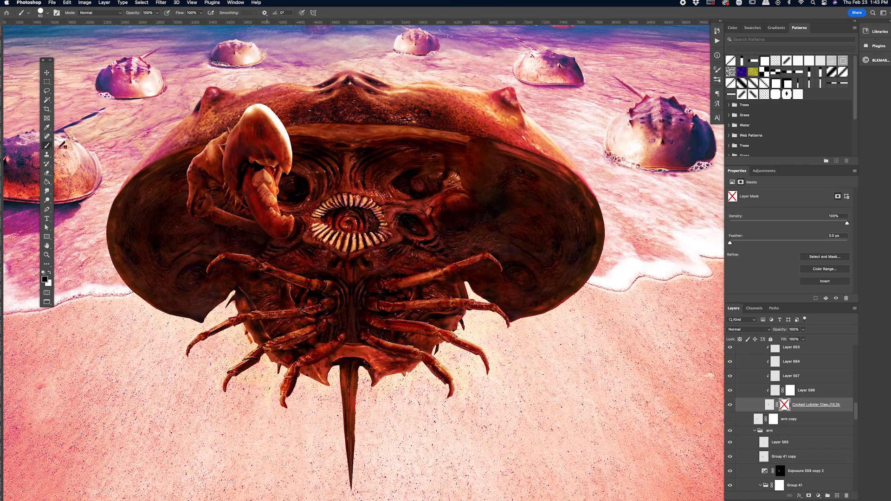
pyautogui.rightClick(786, 407)
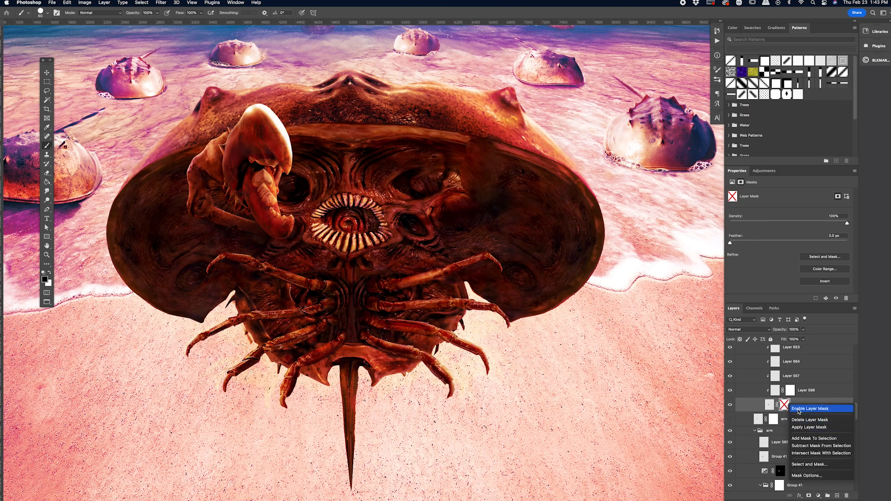
pyautogui.click(799, 410)
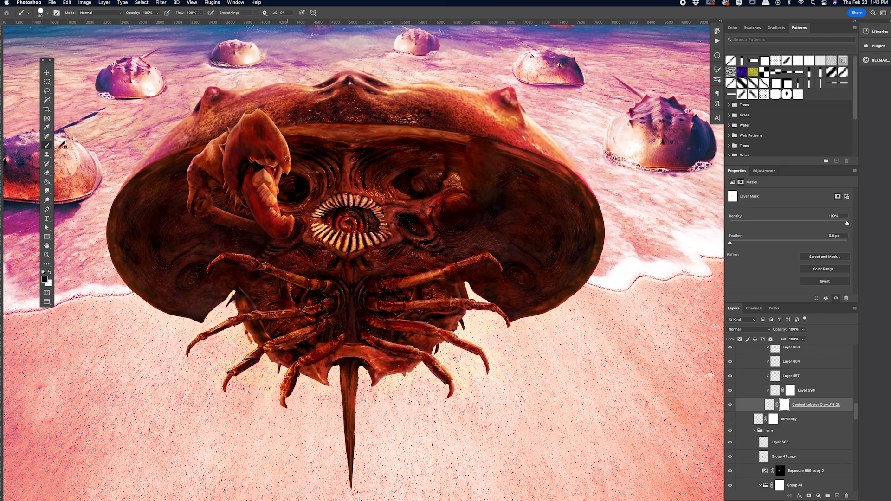
# Step: Hide and reshow the claw's clipped layers from Layer 652 down to Layer 598 to compare their effect
pyautogui.scroll(3, 781, 415)
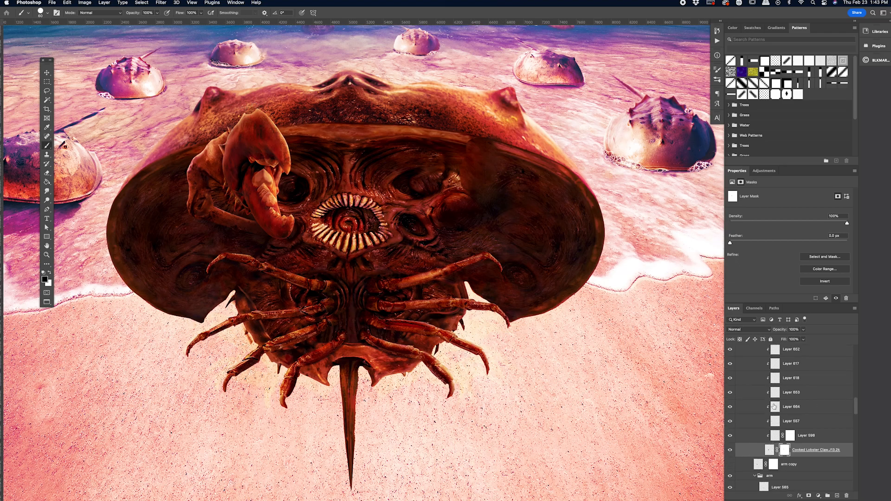
pyautogui.moveTo(731, 349); pyautogui.dragTo(733, 437)
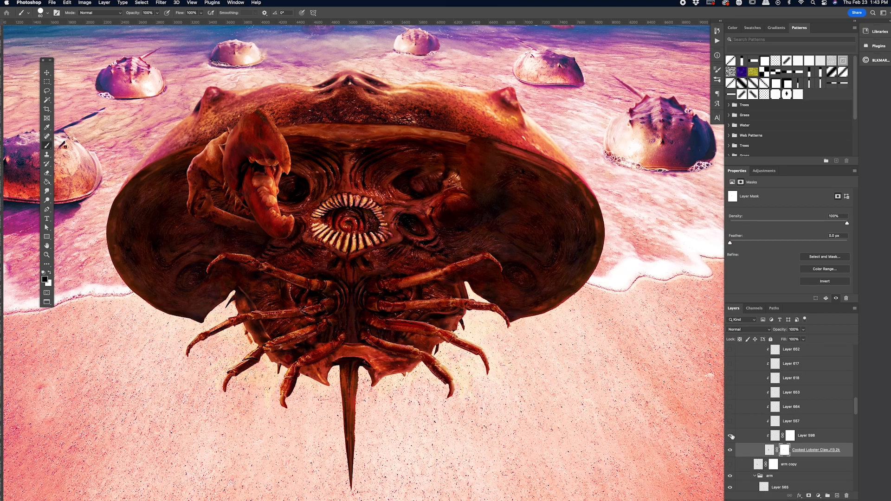
pyautogui.moveTo(731, 436)
pyautogui.mouseDown()
pyautogui.moveTo(731, 378)
pyautogui.moveTo(747, 362)
pyautogui.mouseUp()
# Step: Show the Exposure 654 and Exposure 651 adjustments in the claw group
pyautogui.scroll(3, 747, 364)
pyautogui.scroll(3, 747, 364)
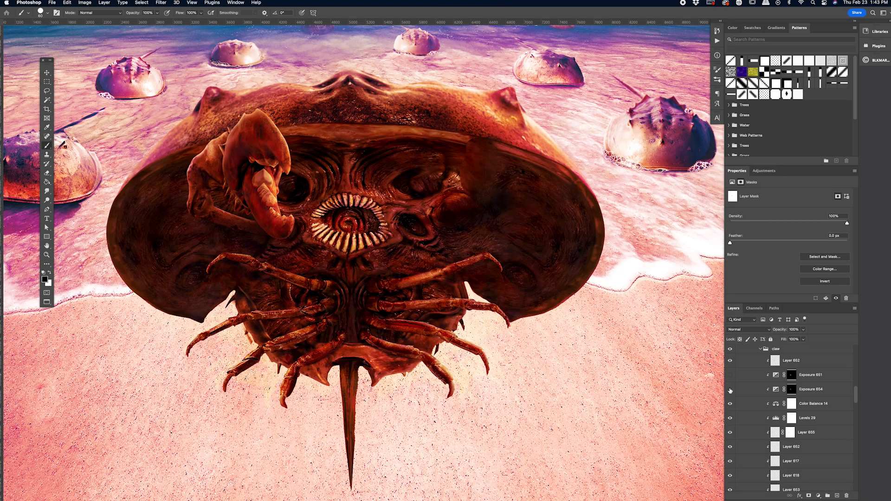
pyautogui.click(730, 389)
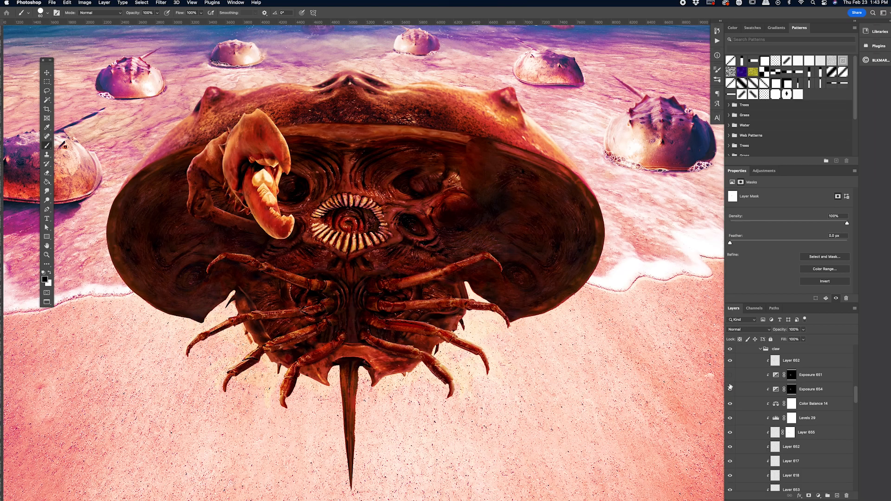
pyautogui.click(730, 376)
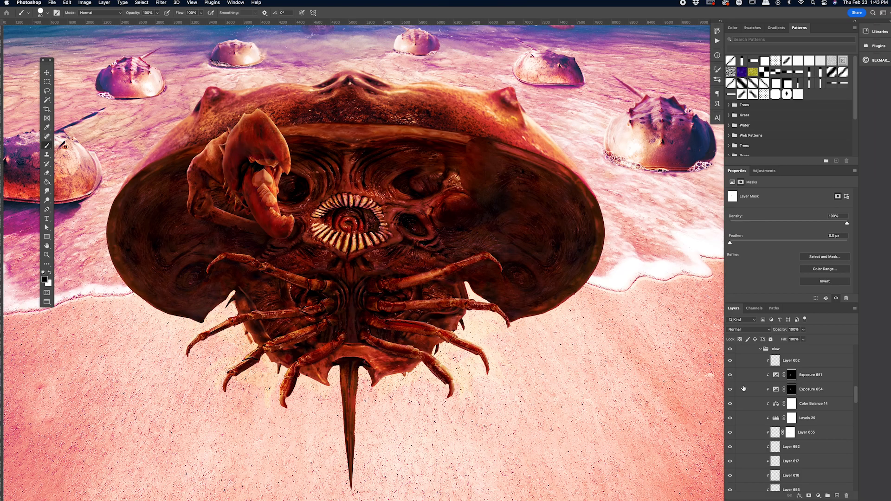
# Step: Show Color Balance 2 and Curves 1 in the LARGE CRAB group, and toggle Levels 3 off and on
pyautogui.scroll(1, 731, 376)
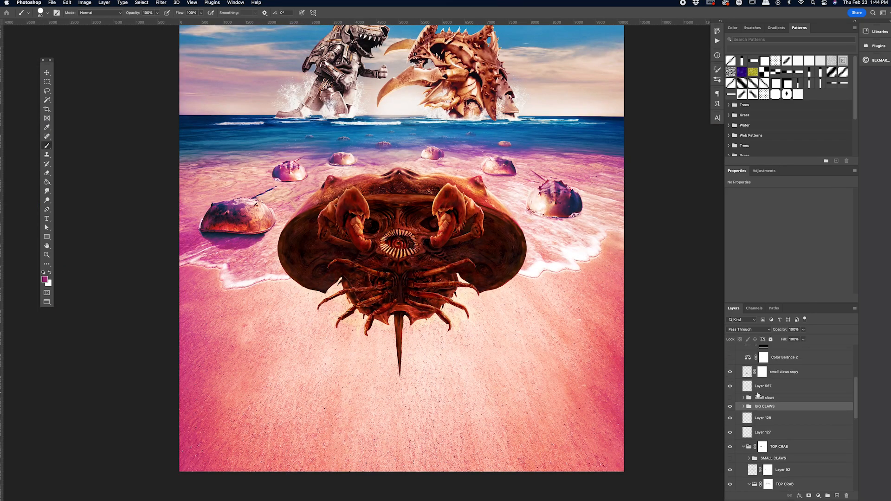
pyautogui.scroll(5, 757, 394)
pyautogui.scroll(3, 579, 364)
pyautogui.hscroll(2, 579, 363)
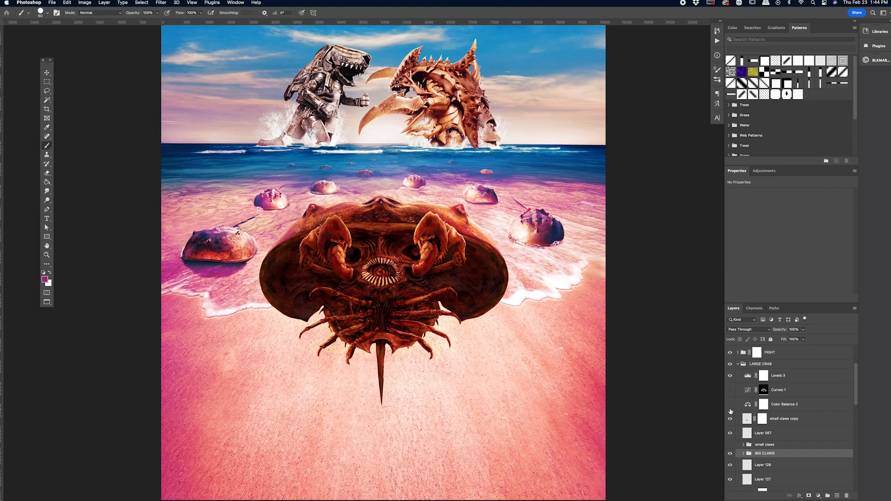
pyautogui.click(730, 406)
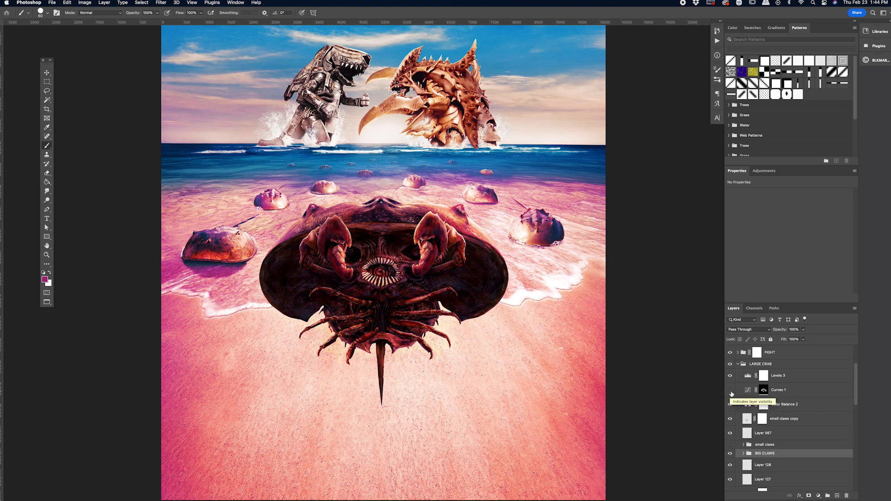
pyautogui.click(730, 391)
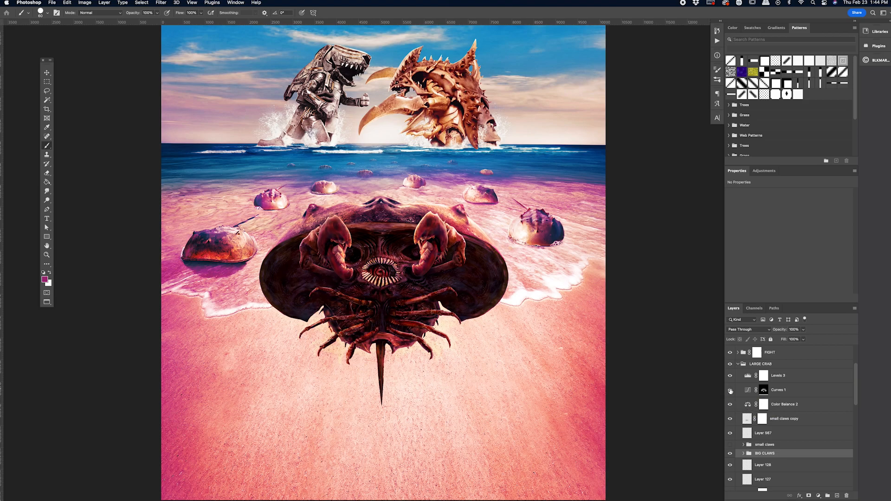
pyautogui.click(730, 377)
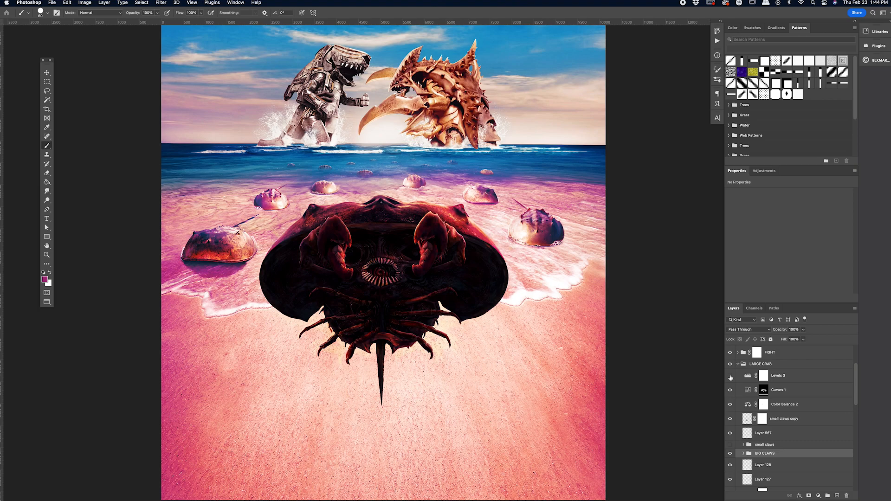
pyautogui.click(730, 376)
# Step: Collapse the LARGE CRAB group and show the LOGO group
pyautogui.hscroll(1, 645, 378)
pyautogui.scroll(-1, 645, 378)
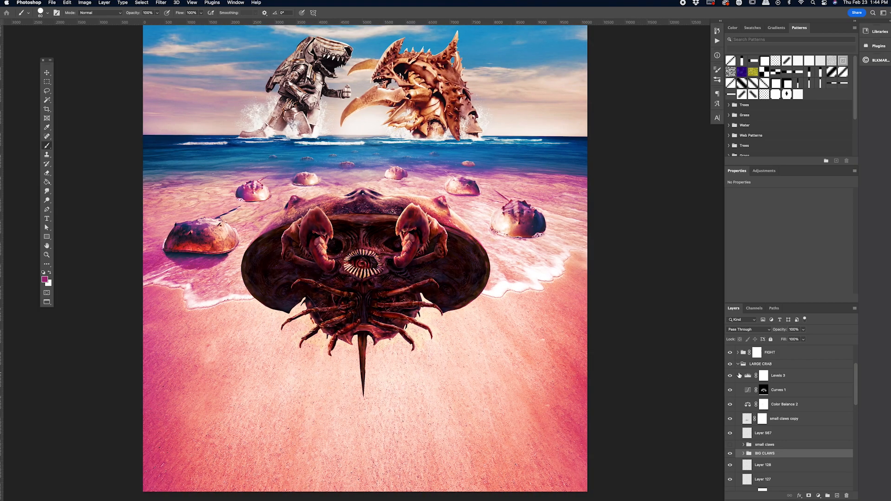
pyautogui.click(738, 363)
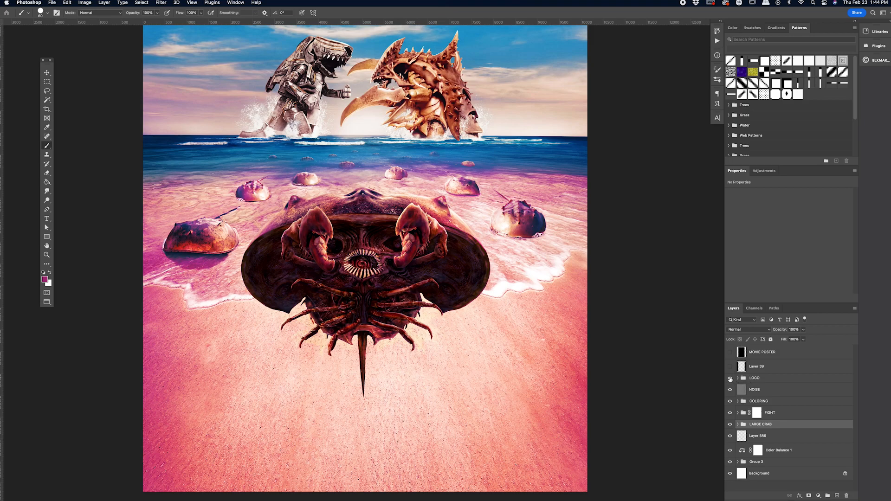
pyautogui.click(730, 378)
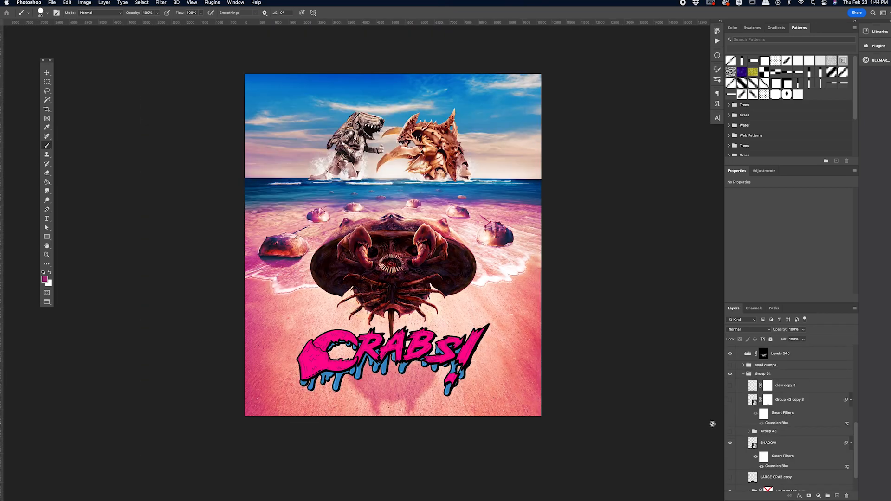
# Step: Collapse Group 24 within Group 3 and examine the complete poster with its logo
pyautogui.hscroll(1, 552, 343)
pyautogui.scroll(1, 766, 388)
pyautogui.scroll(2, 766, 388)
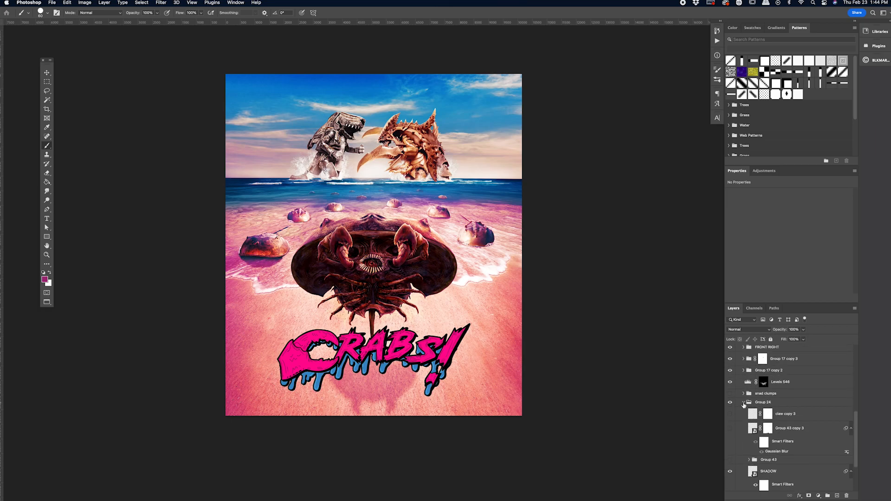
pyautogui.click(743, 403)
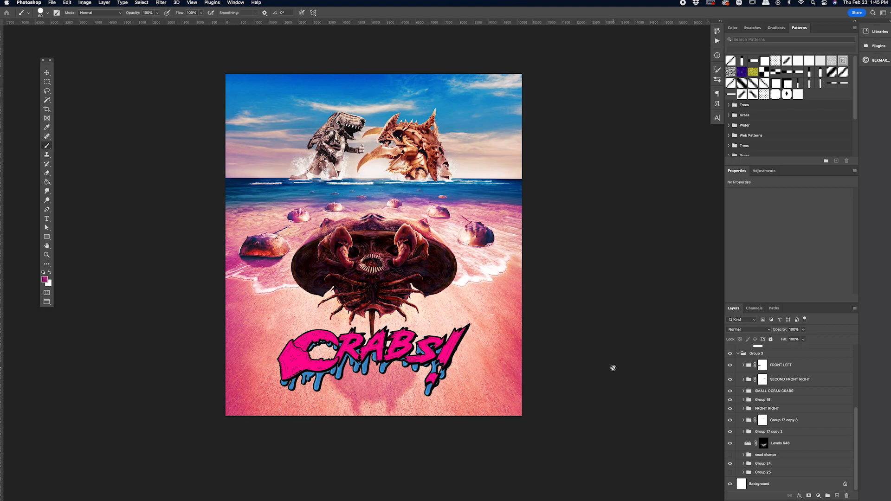
pyautogui.press('super+equal')
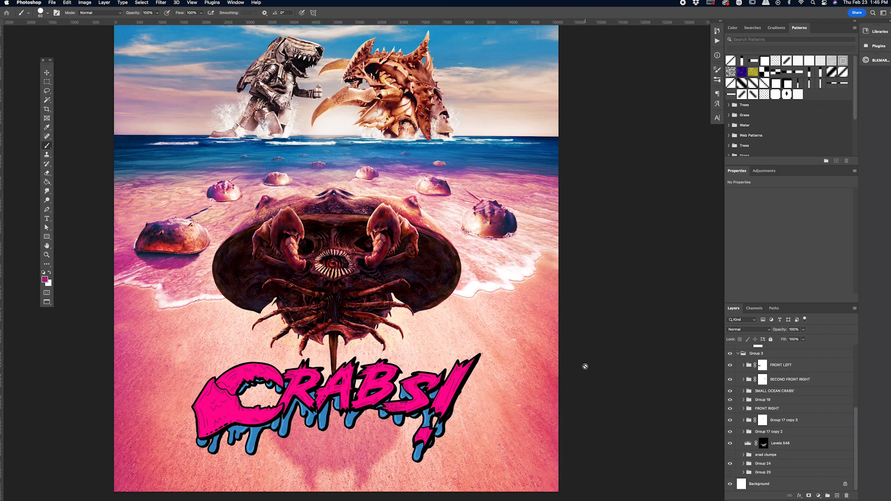
pyautogui.hscroll(2, 585, 366)
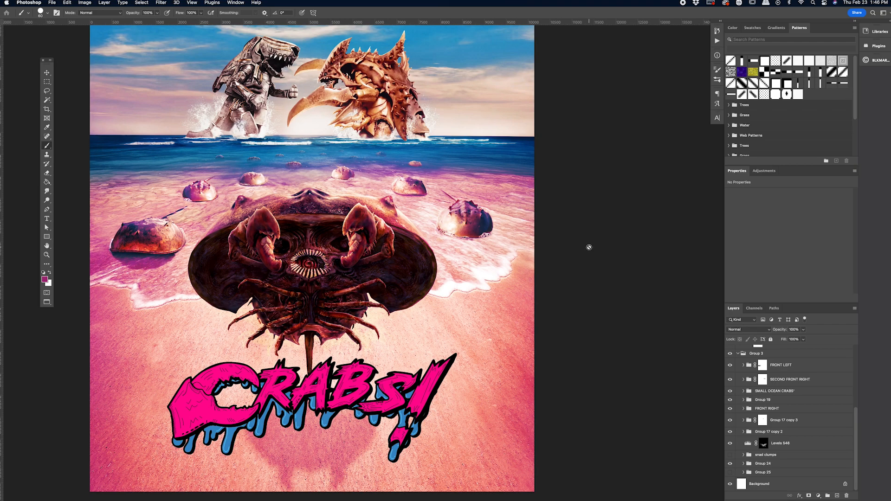